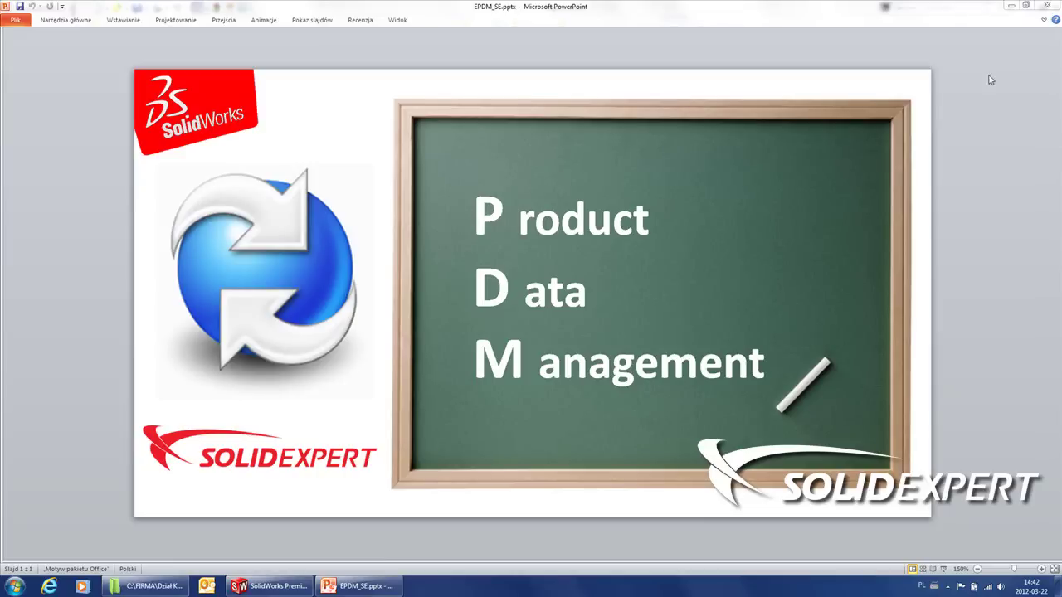
# Step: Close the PowerPoint title presentation so the plate part shows in SolidWorks
pyautogui.click(1046, 6)
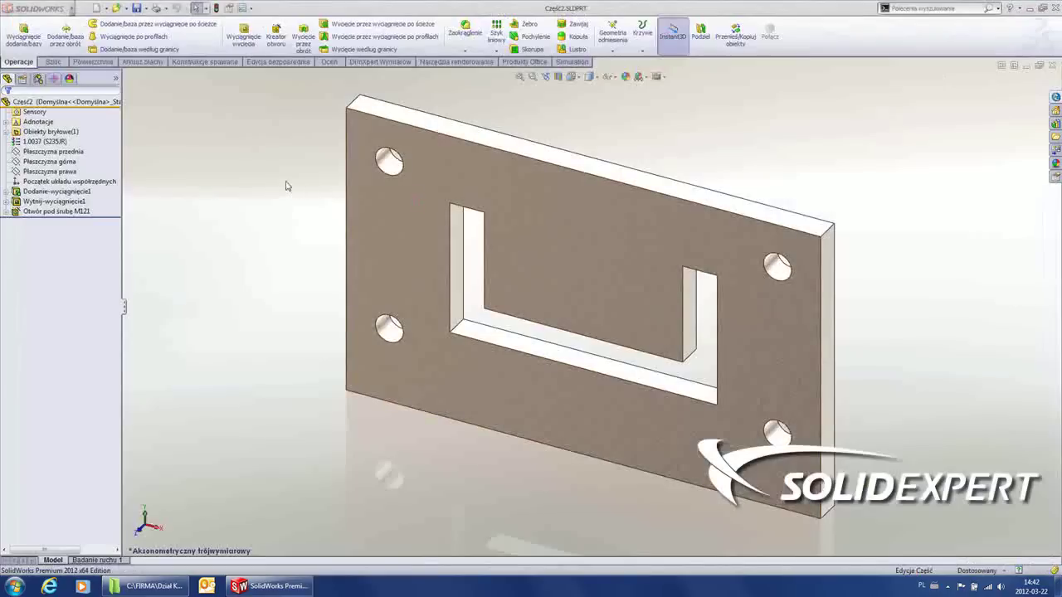
# Step: Save the plate as SW-0000299 in FIRMA > Dział Konstrukcyjny > Projekty > Projekt #2012-0143 > SolidWorks
pyautogui.click(144, 8)
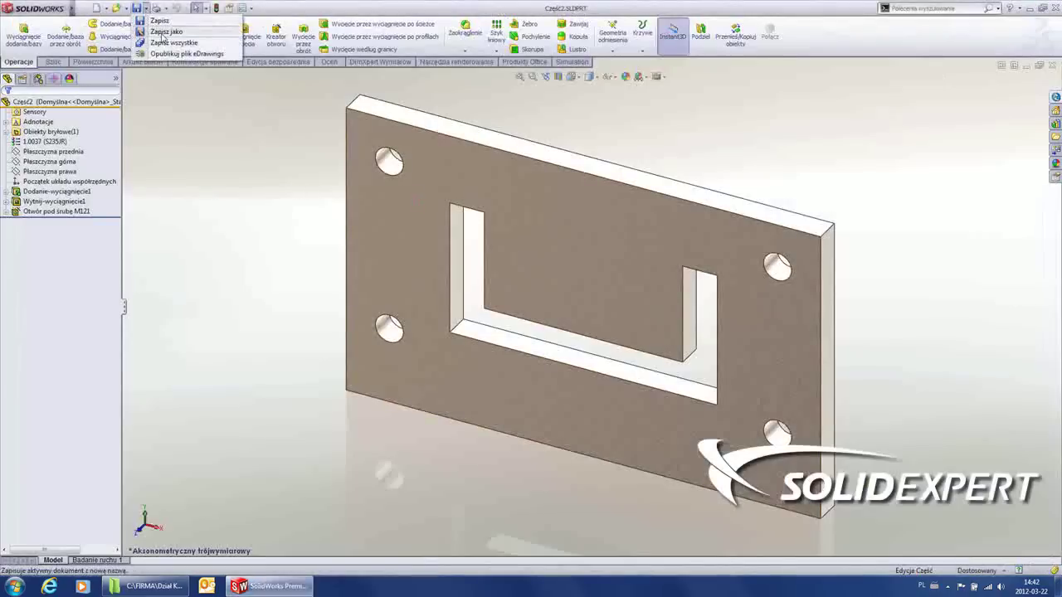
pyautogui.click(163, 32)
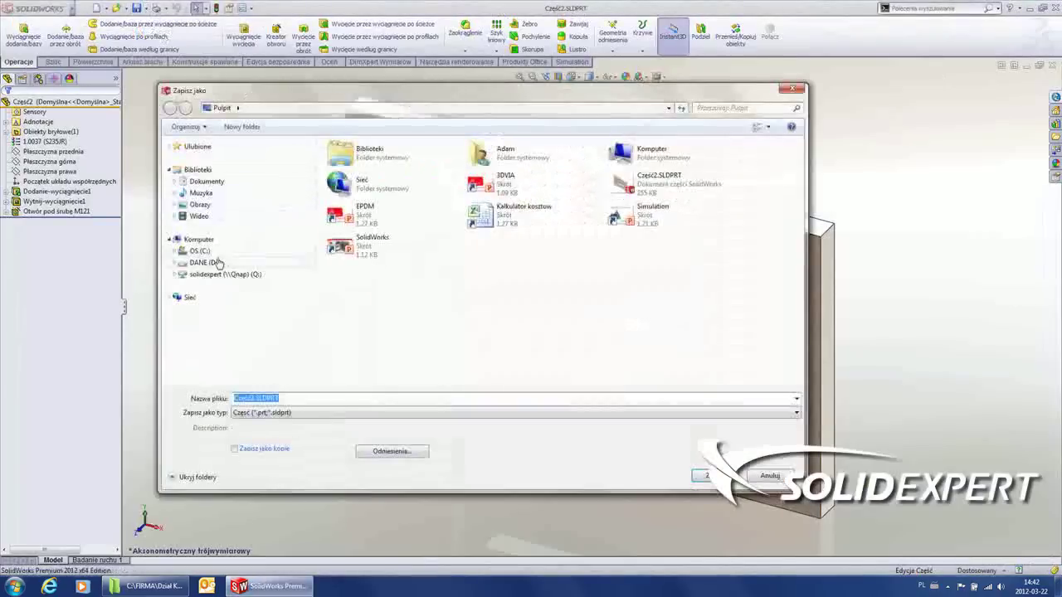
pyautogui.click(199, 250)
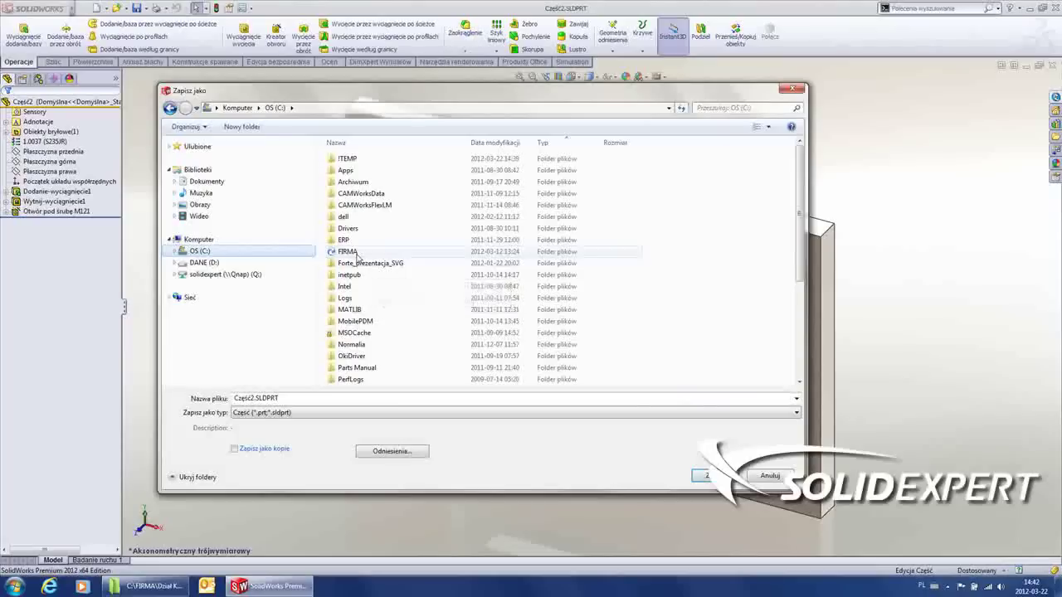
pyautogui.doubleClick(355, 252)
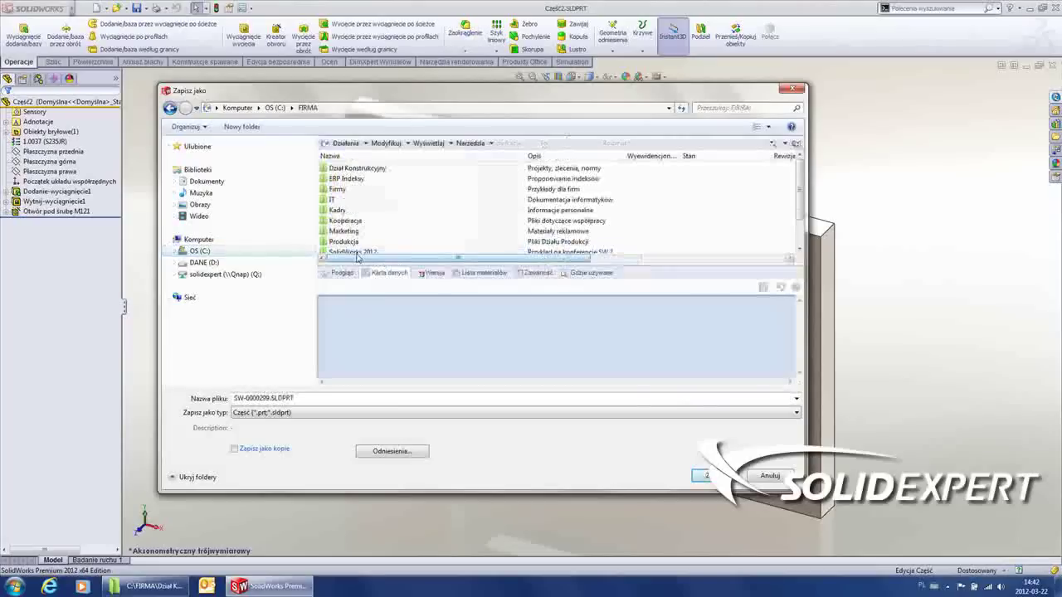
pyautogui.doubleClick(381, 170)
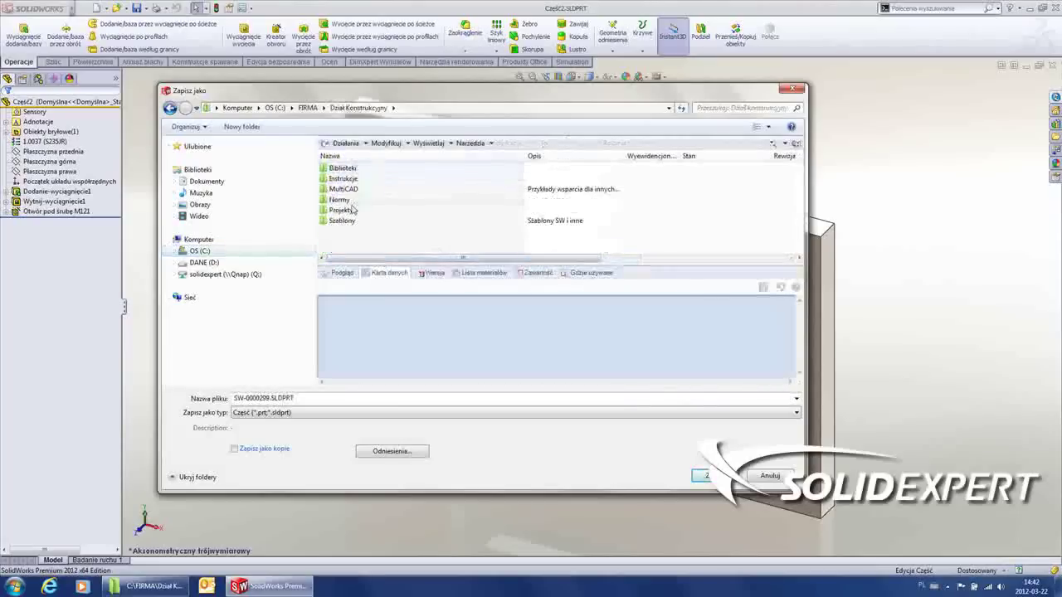
pyautogui.doubleClick(351, 210)
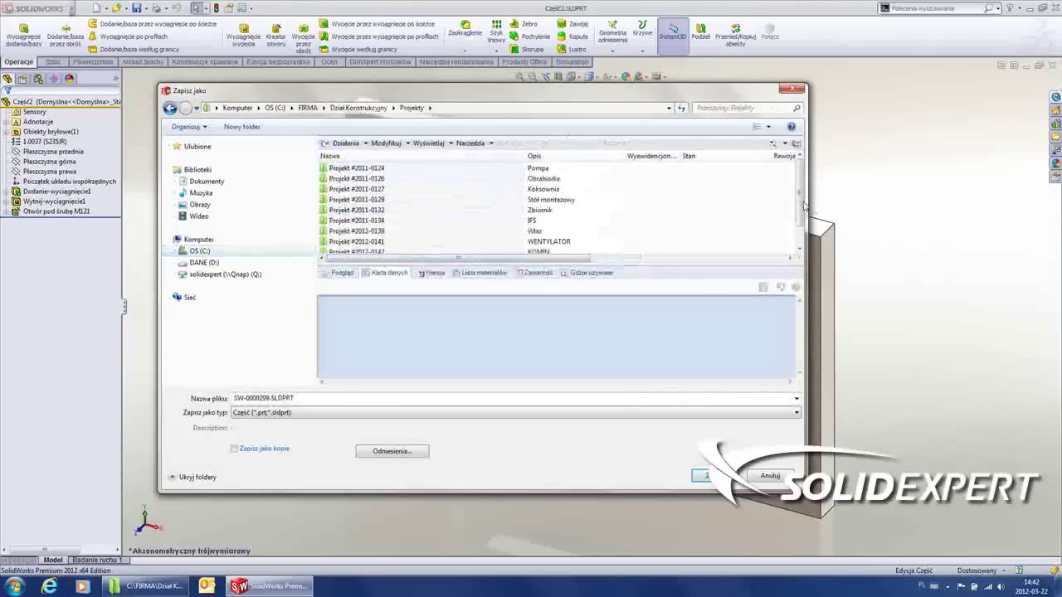
pyautogui.moveTo(800, 205); pyautogui.dragTo(786, 243)
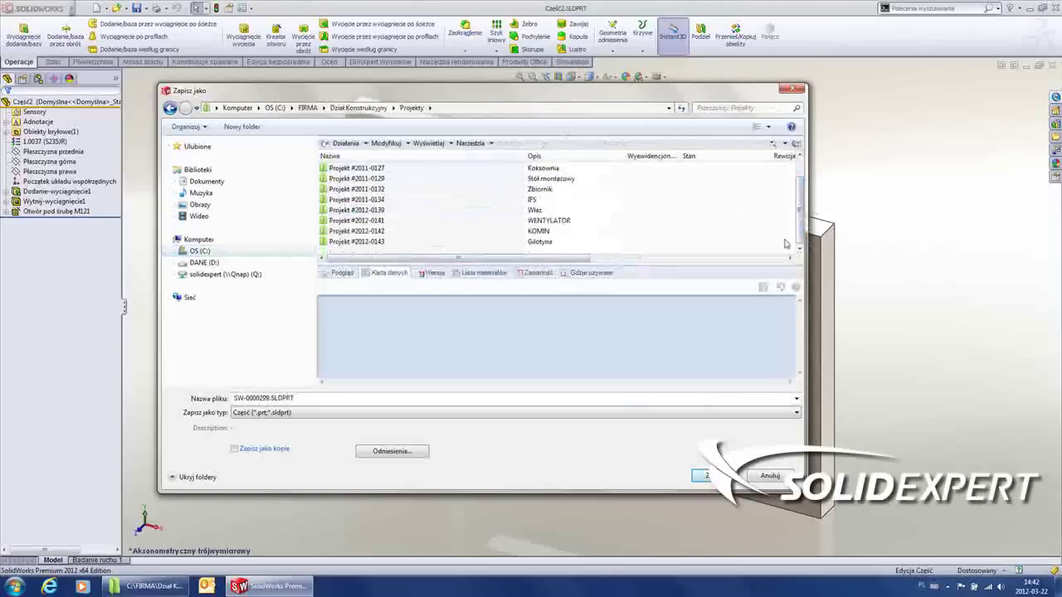
pyautogui.doubleClick(365, 242)
pyautogui.doubleClick(351, 196)
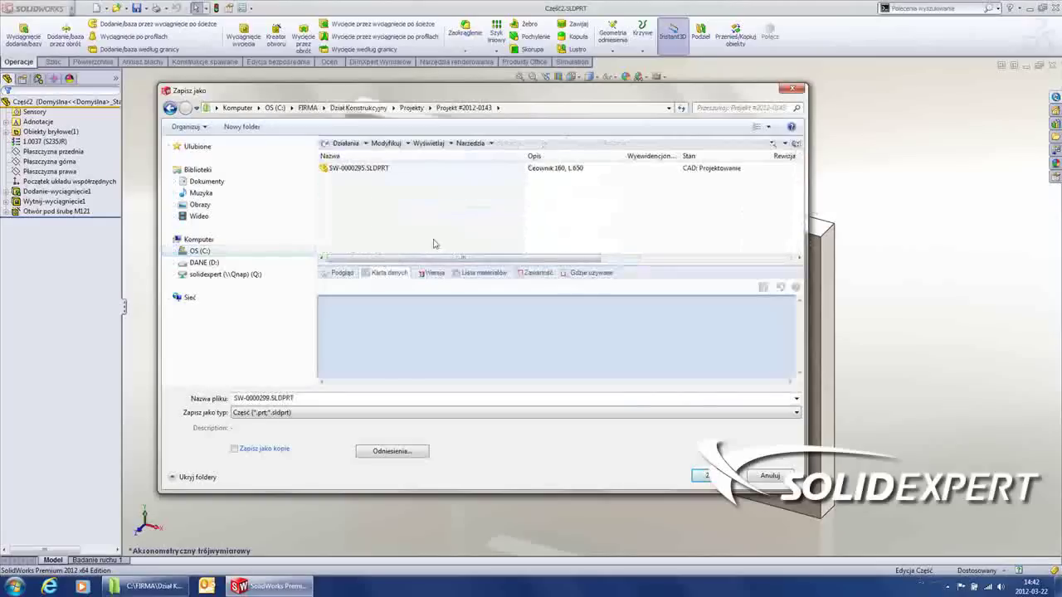
pyautogui.click(702, 477)
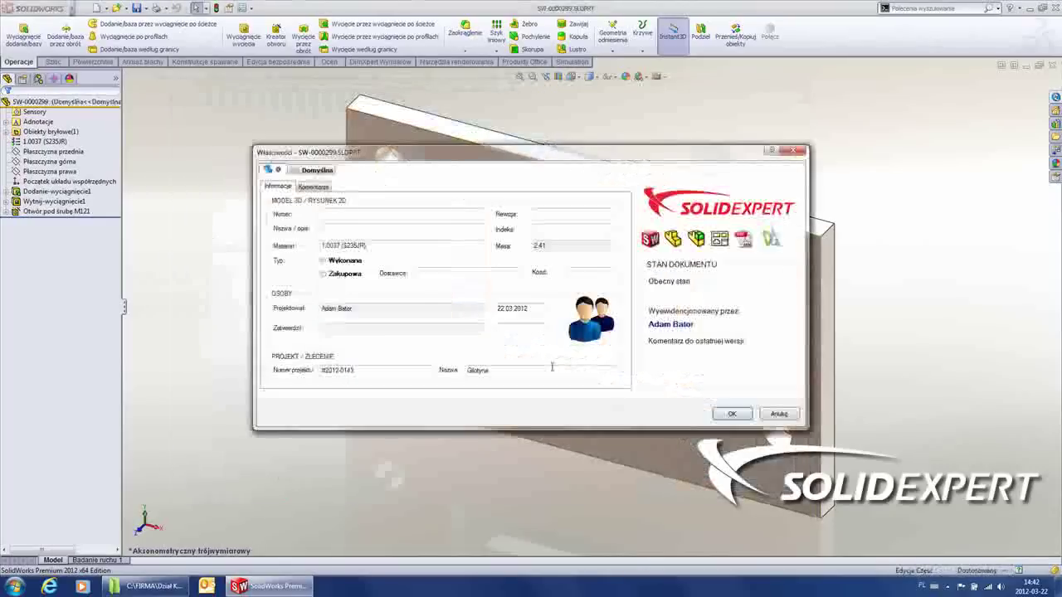
# Step: Describe the part as 'Płyta ustalająca', set type to Wykonana, and confirm the card
pyautogui.click(317, 230)
pyautogui.write('Płyta ustalająca')
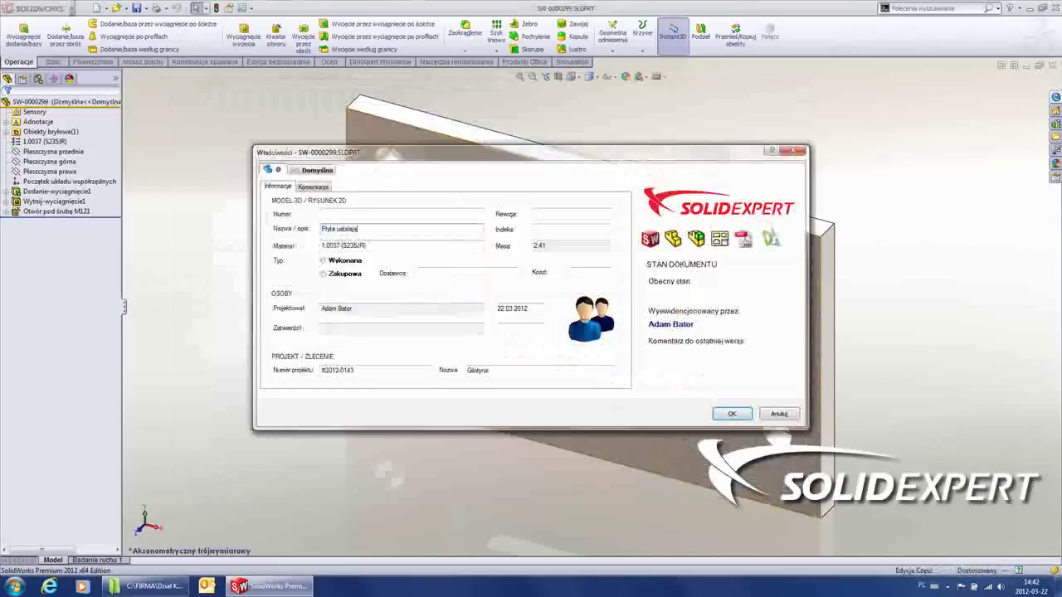
pyautogui.click(323, 261)
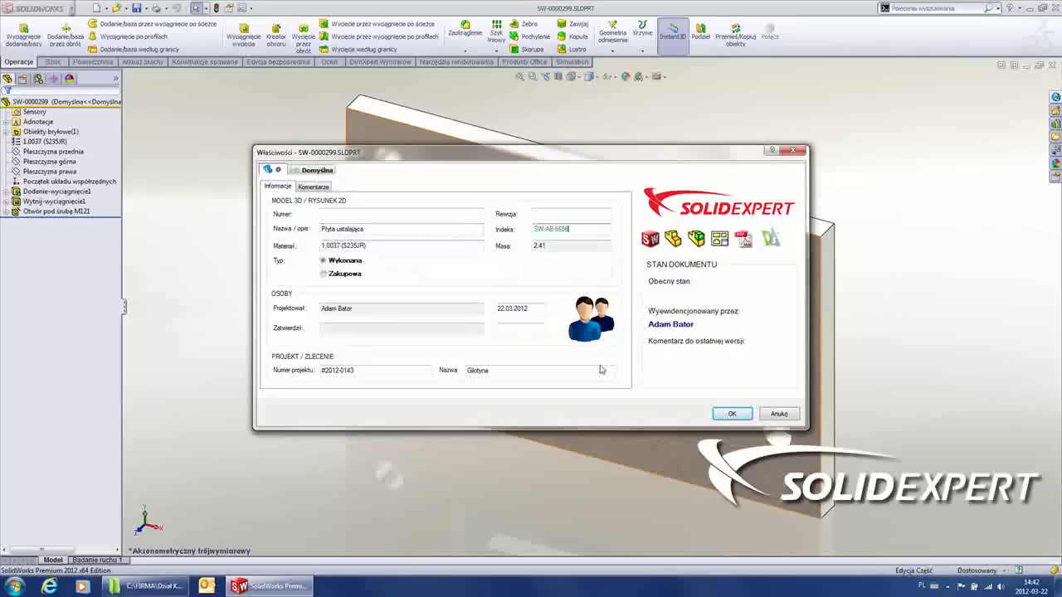
pyautogui.click(731, 413)
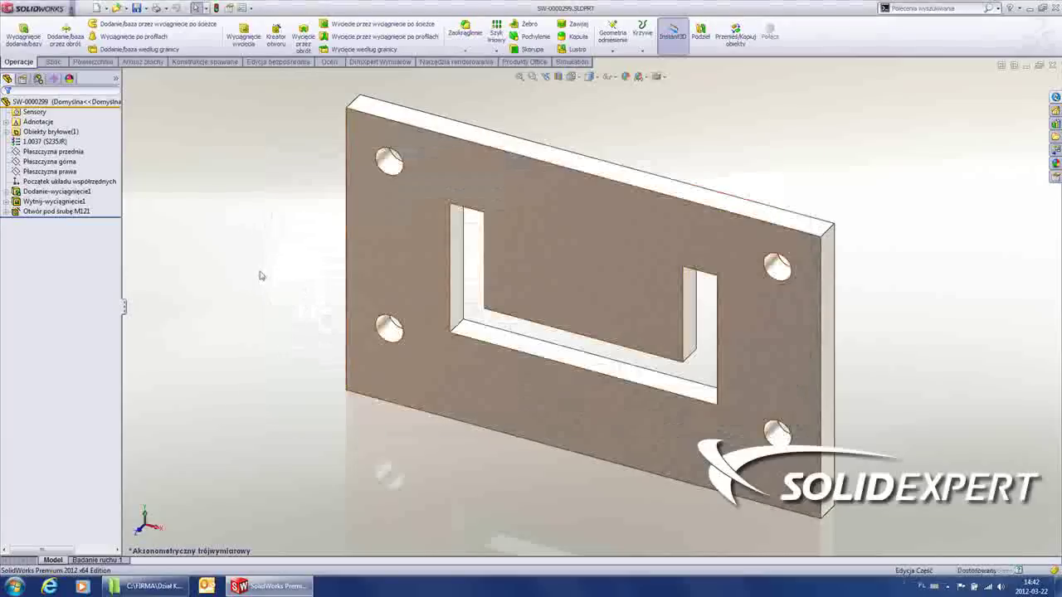
# Step: Start a new drawing of the plate from the A3 template
pyautogui.press('s')
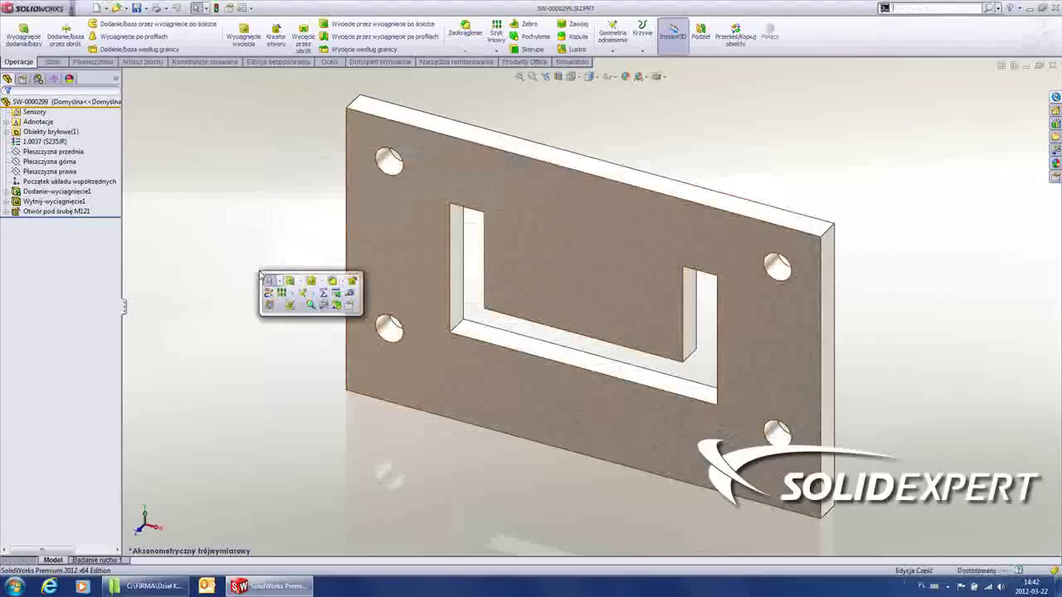
pyautogui.click(323, 304)
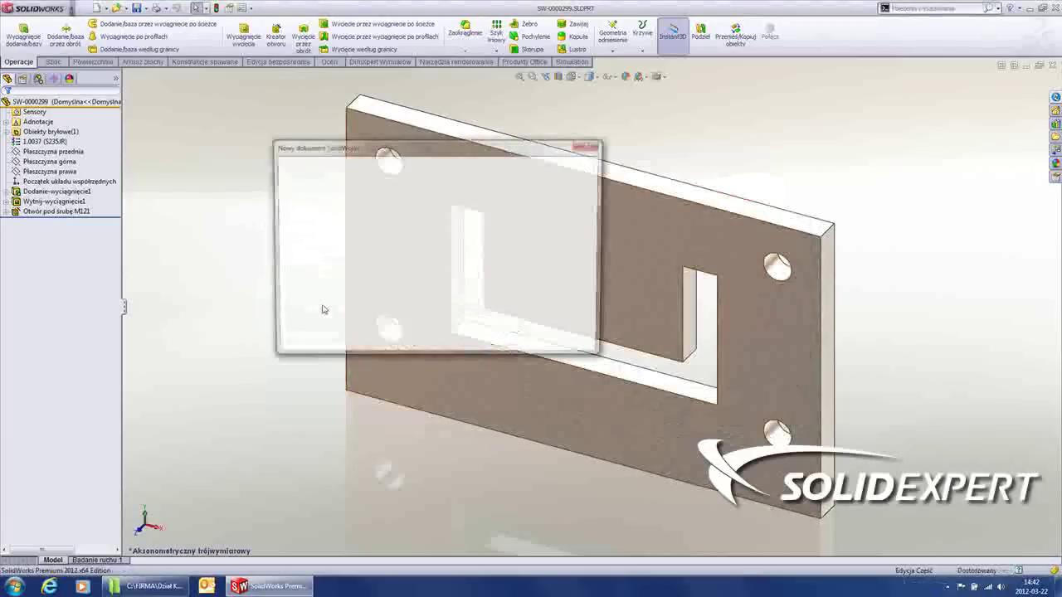
pyautogui.click(462, 344)
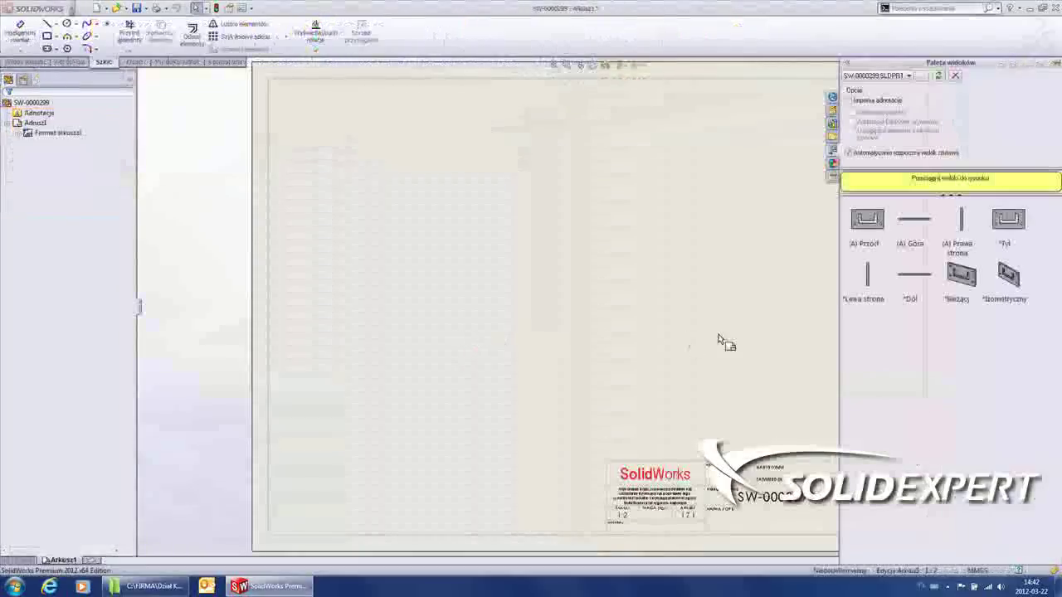
# Step: Place front, edge and isometric views of the plate on the A3 sheet
pyautogui.click(868, 219)
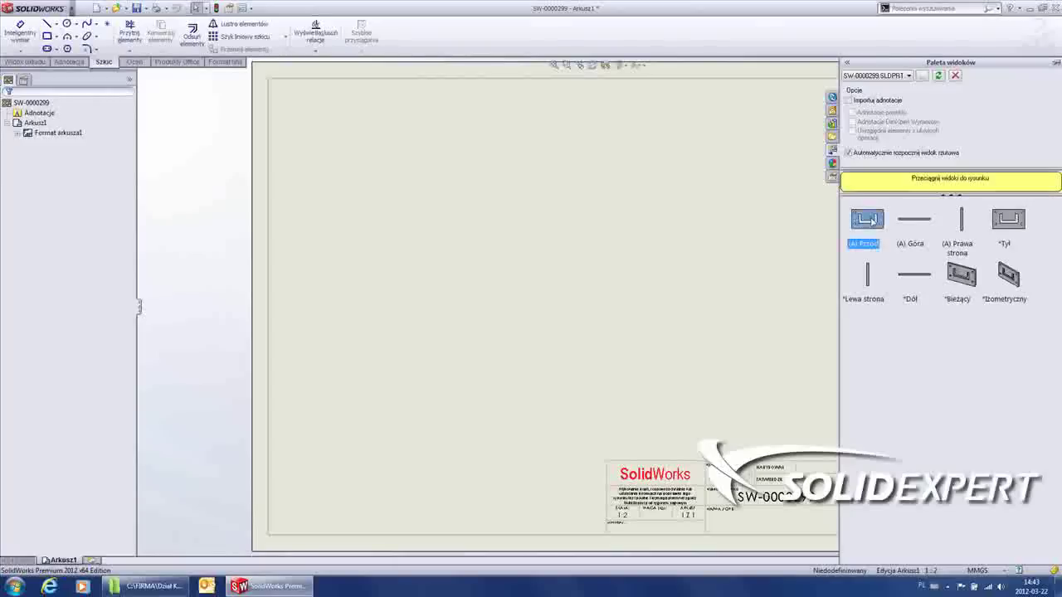
pyautogui.moveTo(879, 225); pyautogui.dragTo(485, 274)
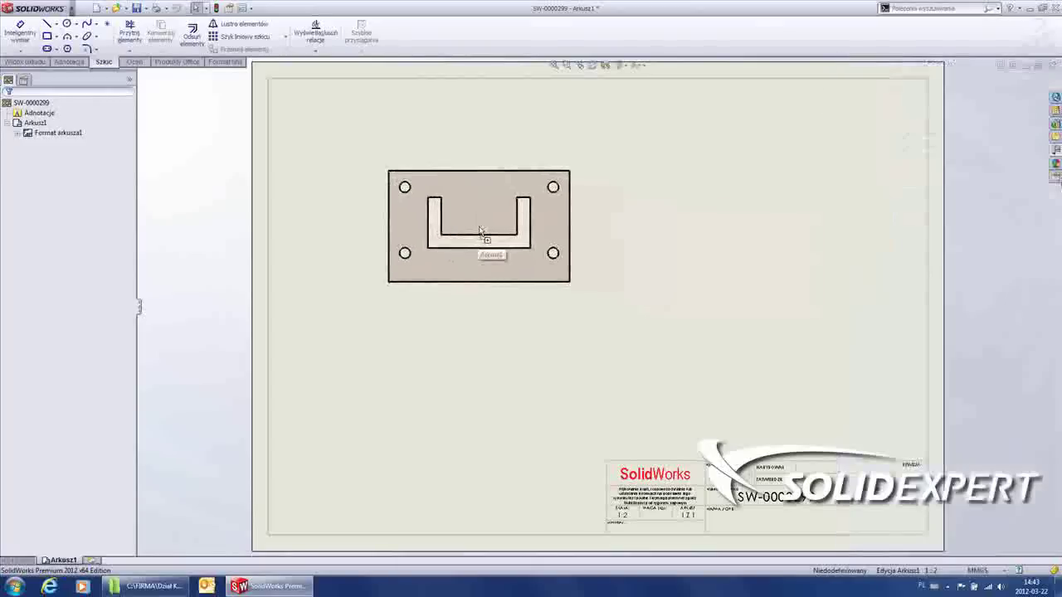
pyautogui.click(493, 379)
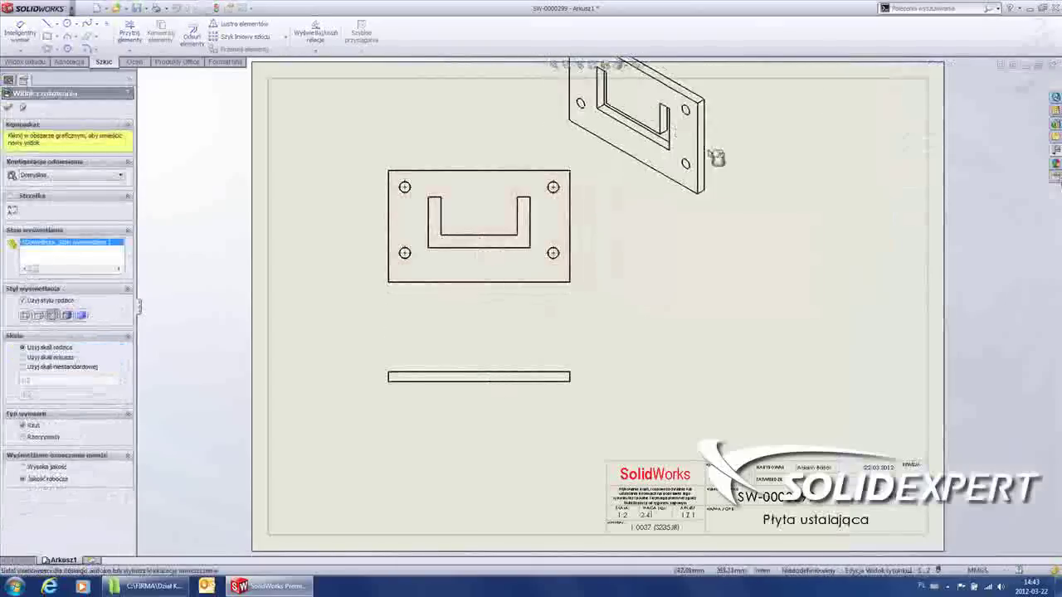
pyautogui.click(783, 241)
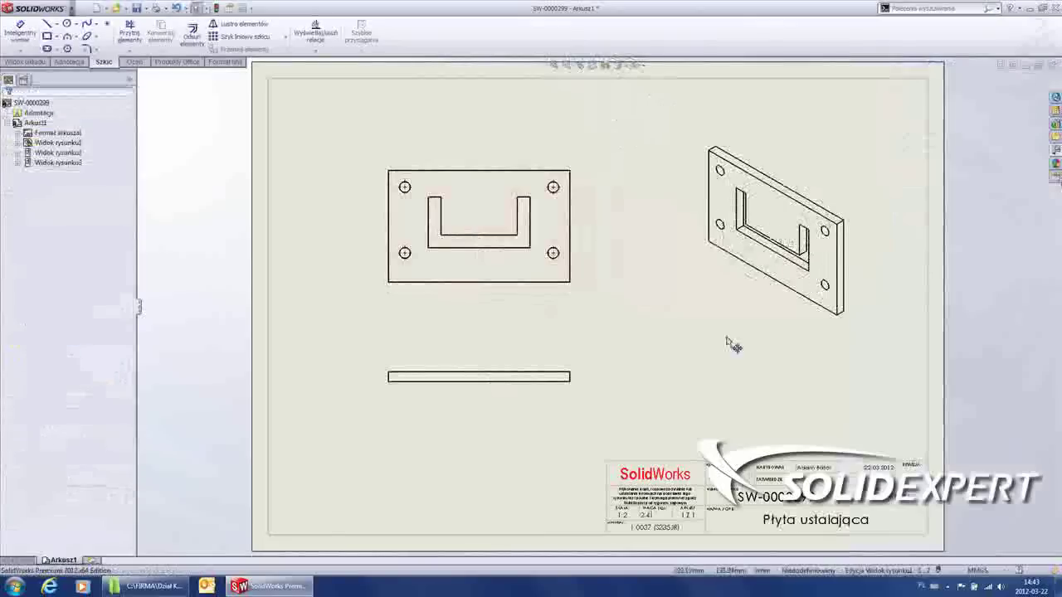
pyautogui.scroll(-2, 825, 505)
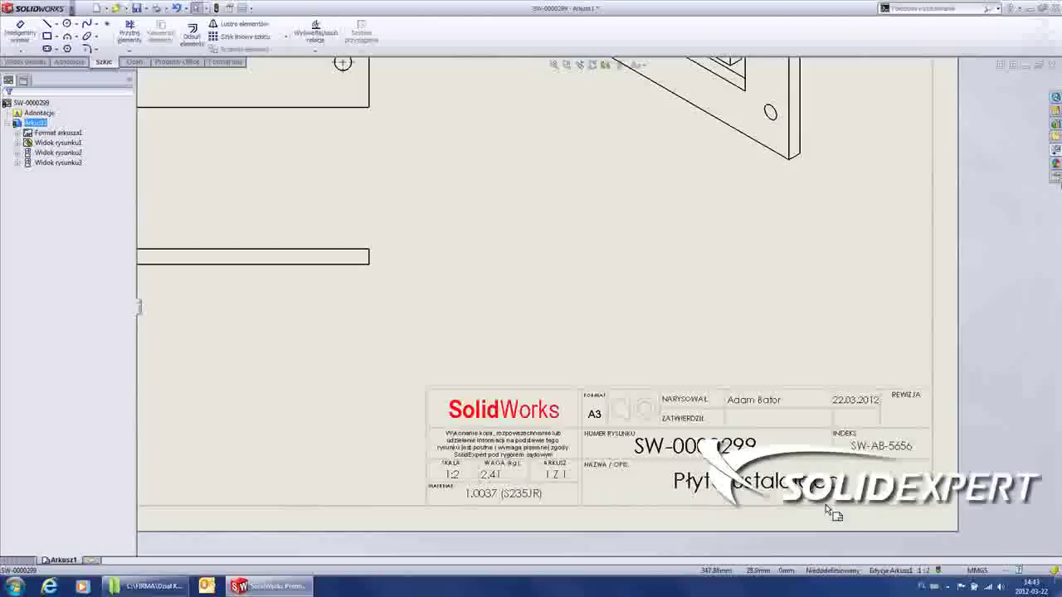
pyautogui.scroll(-1, 825, 504)
pyautogui.scroll(-1, 826, 504)
pyautogui.scroll(2, 612, 268)
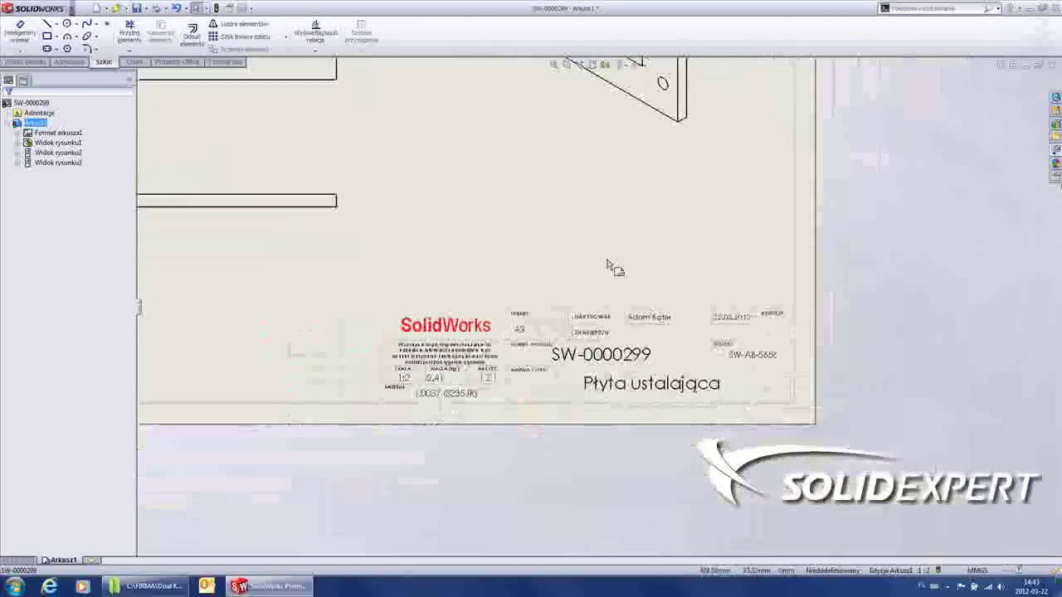
pyautogui.scroll(1, 550, 213)
# Step: Import model items: 220 × 135 outline, 12 thickness and the 4 × Ø10 hole note
pyautogui.press('f')
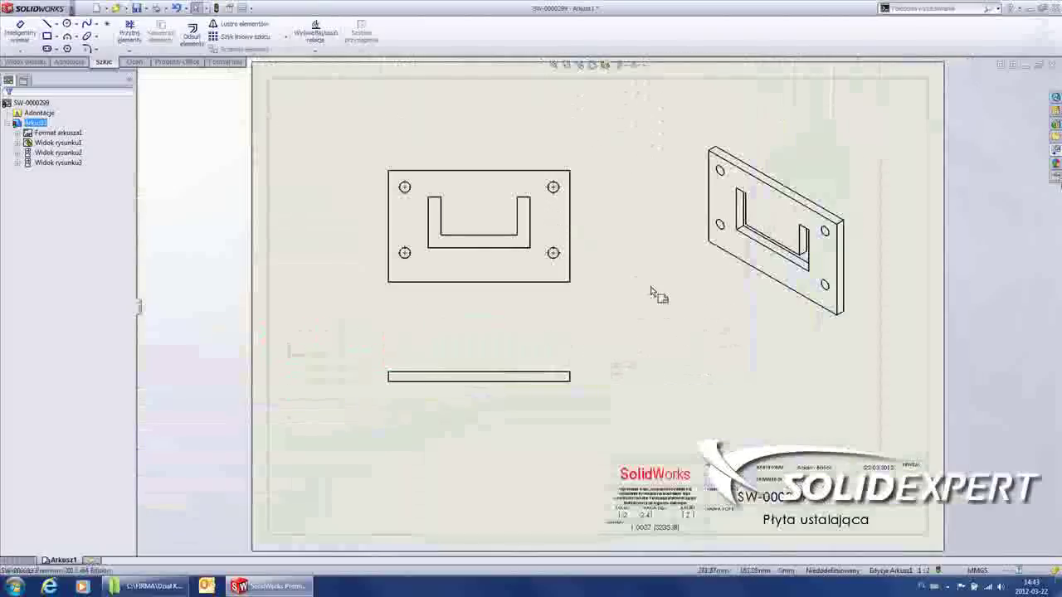
pyautogui.rightClick(656, 294)
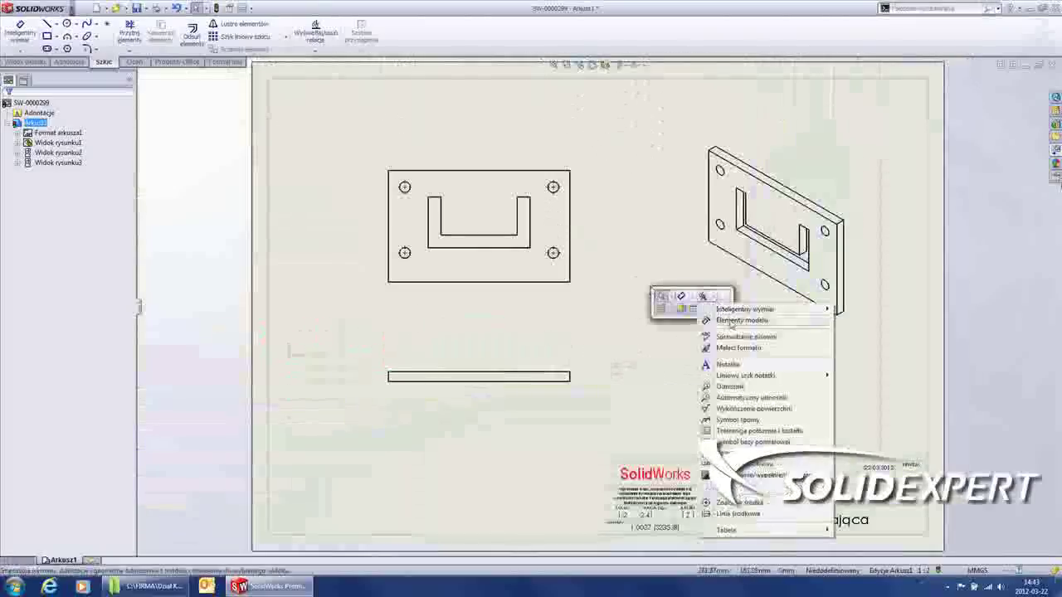
pyautogui.click(740, 321)
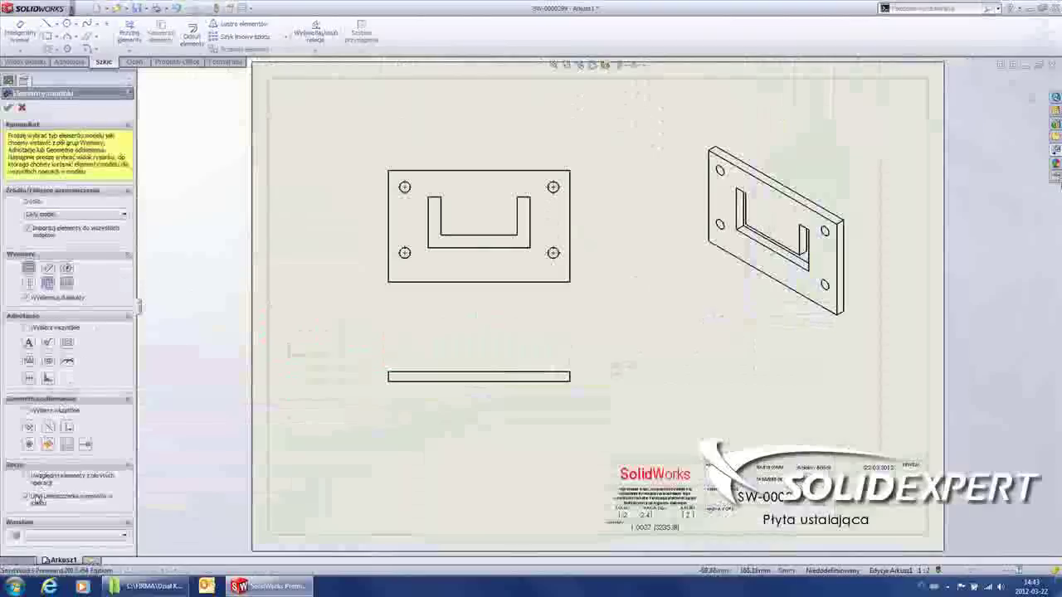
pyautogui.click(8, 107)
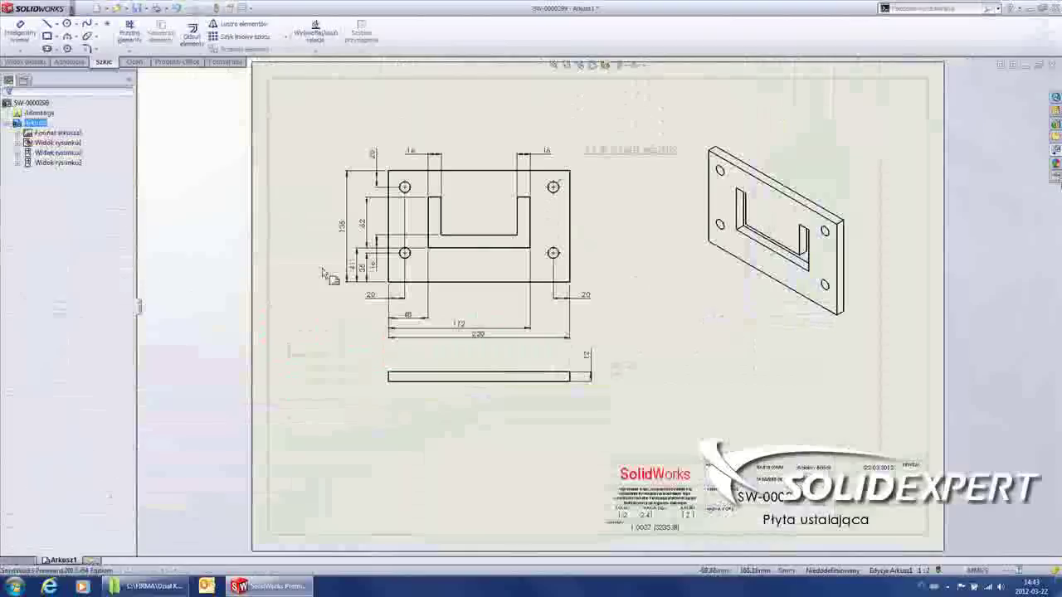
pyautogui.click(671, 340)
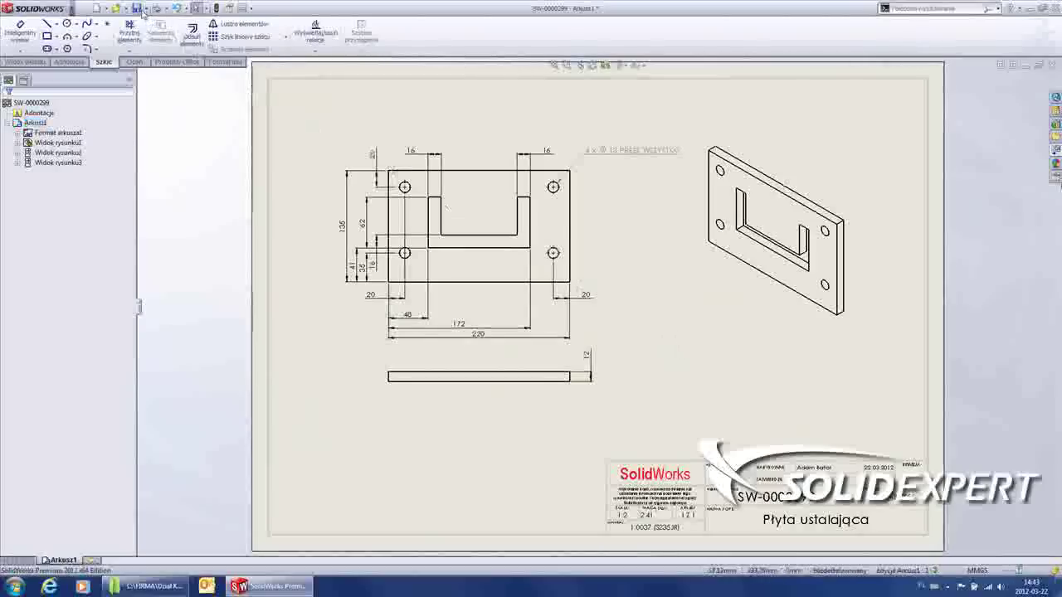
# Step: Save the drawing as SW-0000299.SLDDRW in the project folder and confirm its properties
pyautogui.click(139, 10)
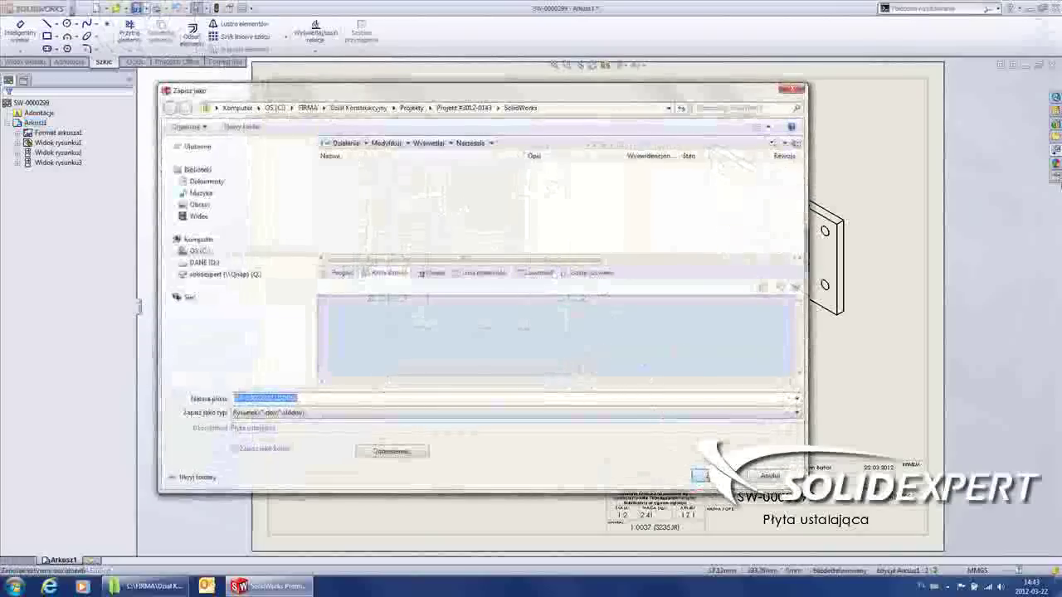
pyautogui.click(699, 472)
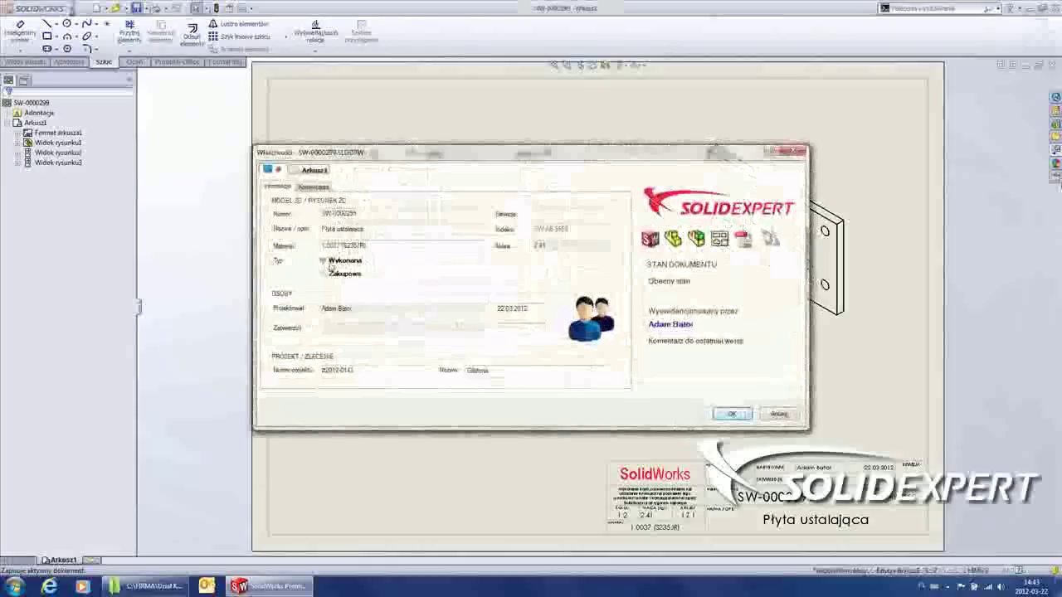
pyautogui.click(733, 415)
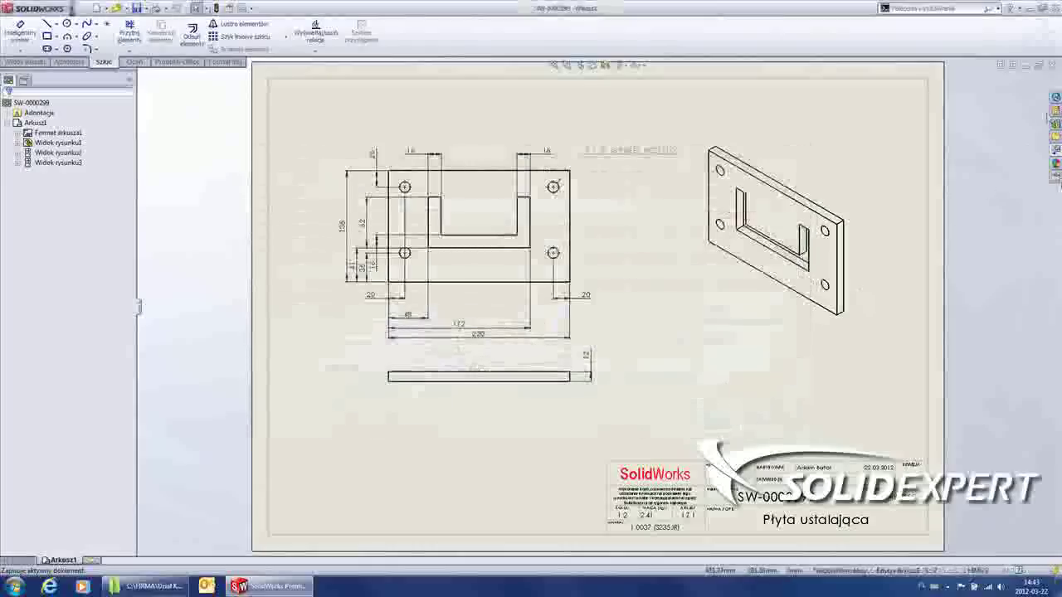
# Step: Check the drawing and plate part into the vault with the comment 'meki'
pyautogui.click(1054, 111)
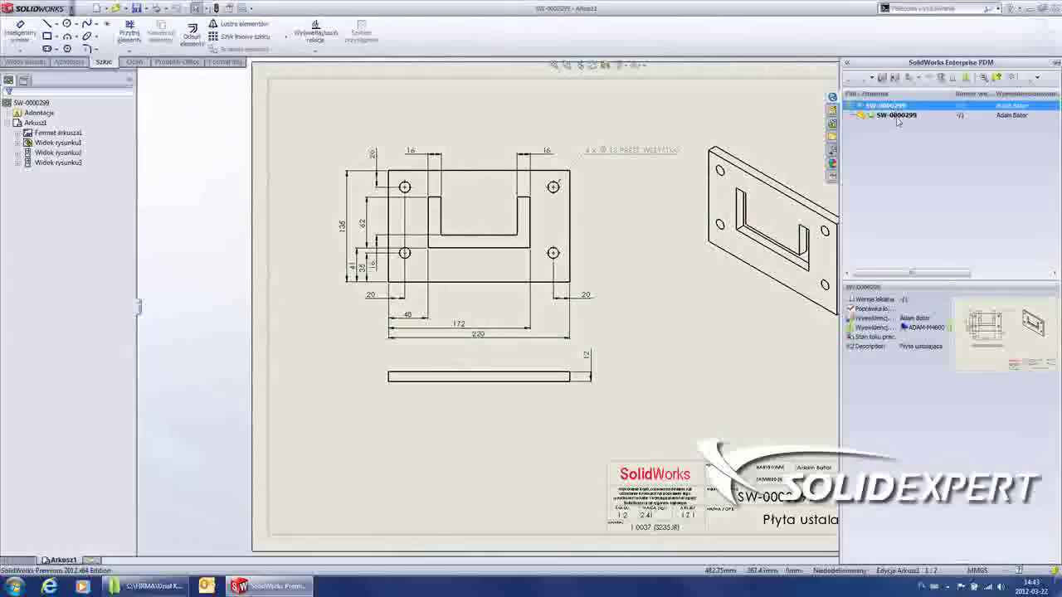
pyautogui.click(897, 117)
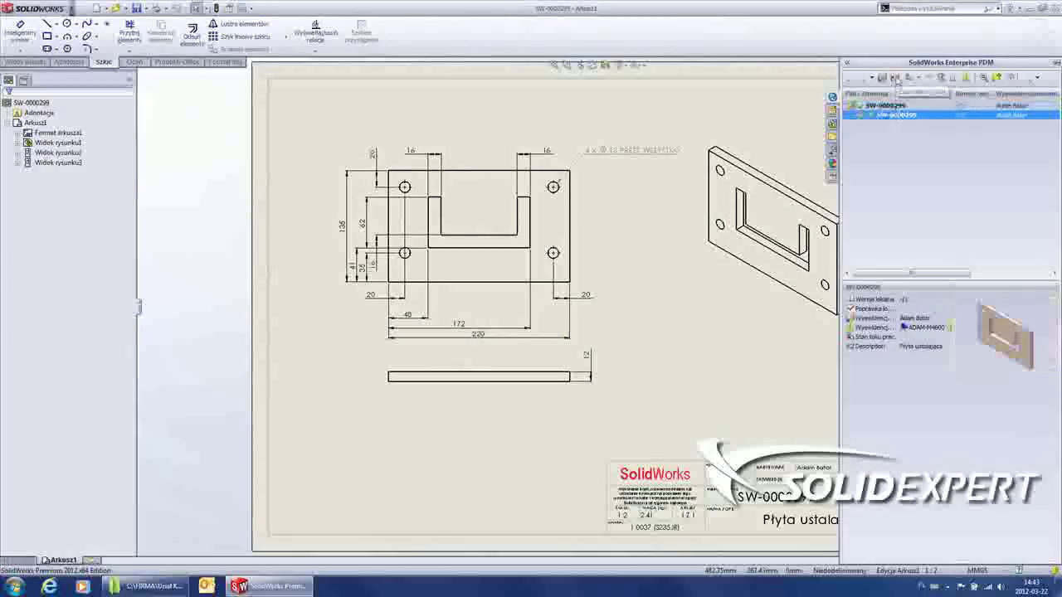
pyautogui.click(896, 80)
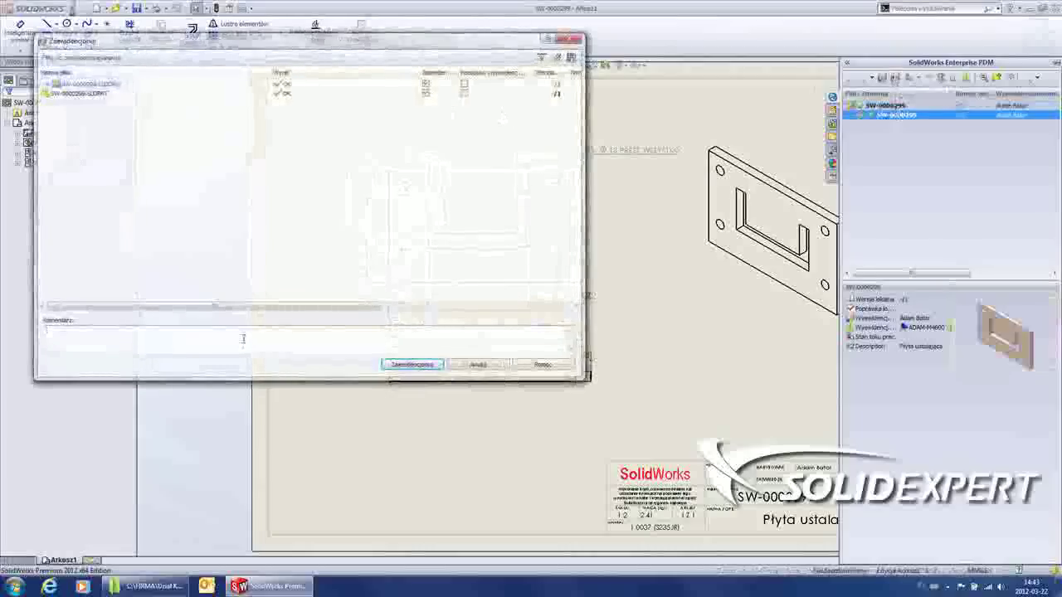
pyautogui.write('dokumenta')
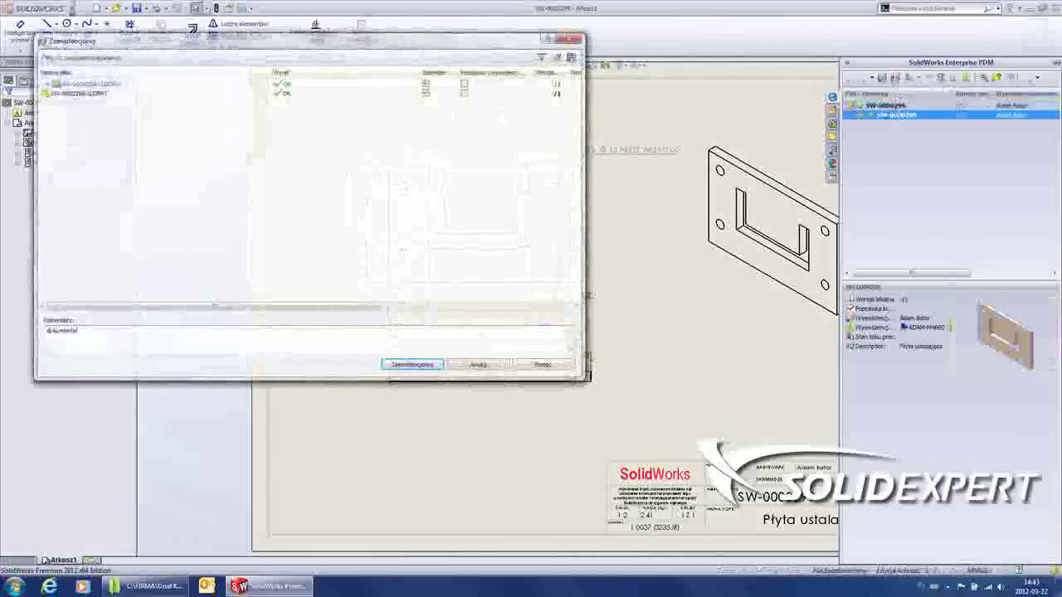
pyautogui.write('ki')
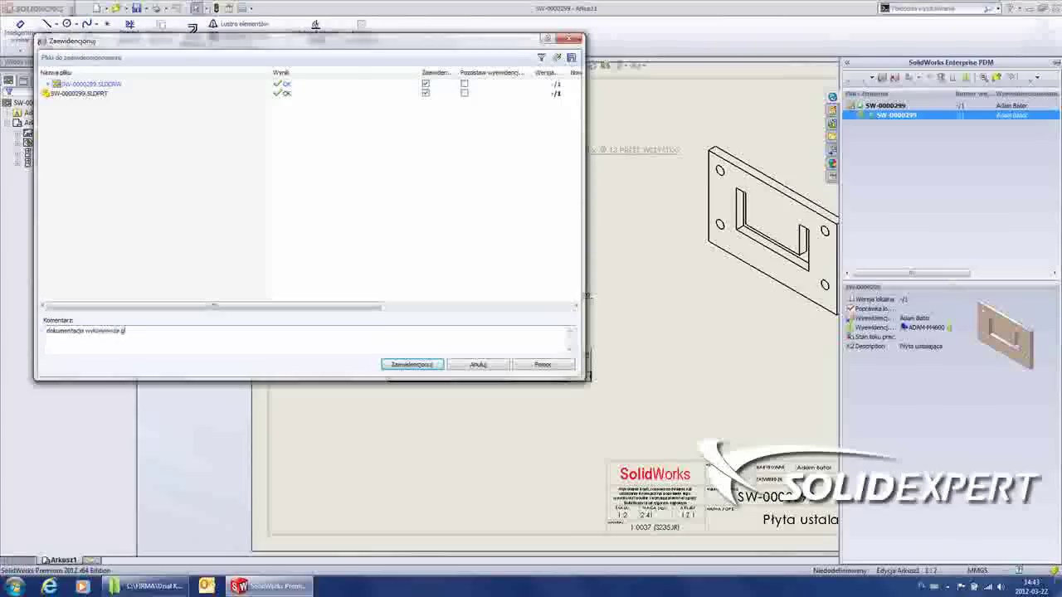
pyautogui.click(437, 368)
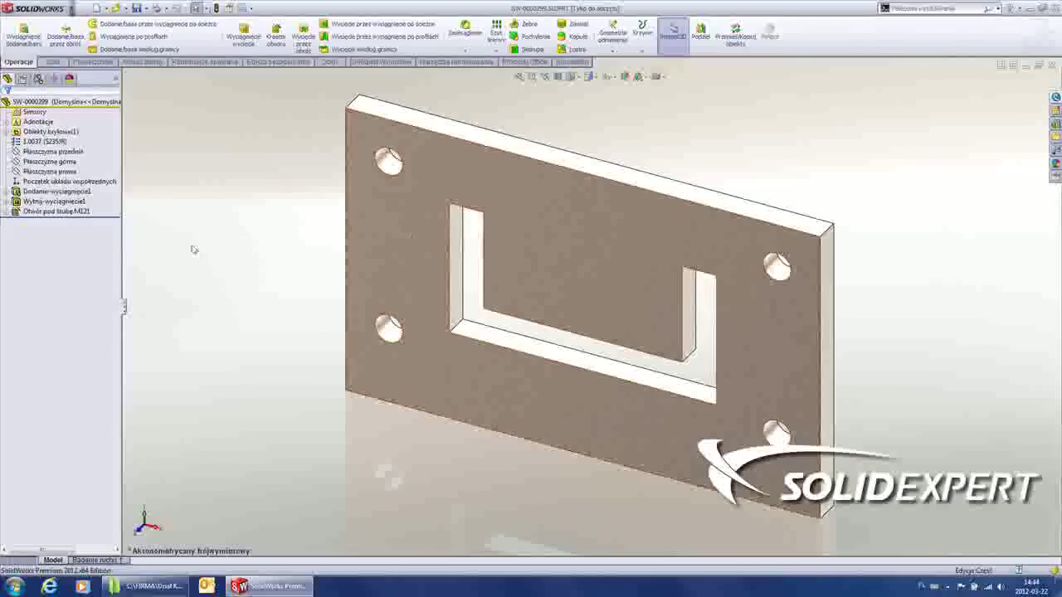
# Step: Insert the plate into assembly SW-00132 beside the channel beam and rotate it roughly
pyautogui.hotkey('ctrl', 'Tab')
pyautogui.press('s')
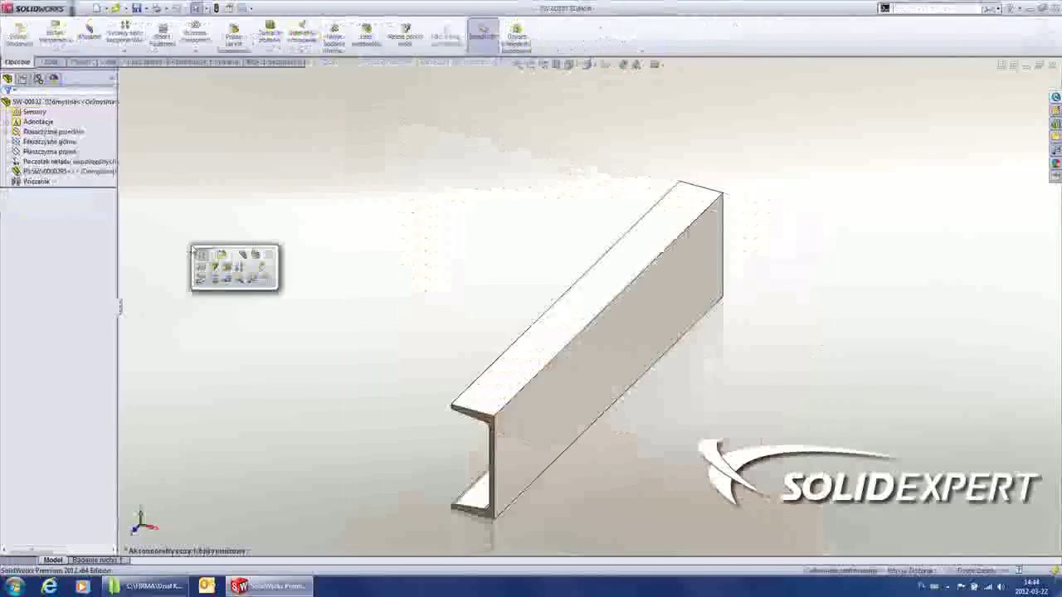
pyautogui.click(235, 257)
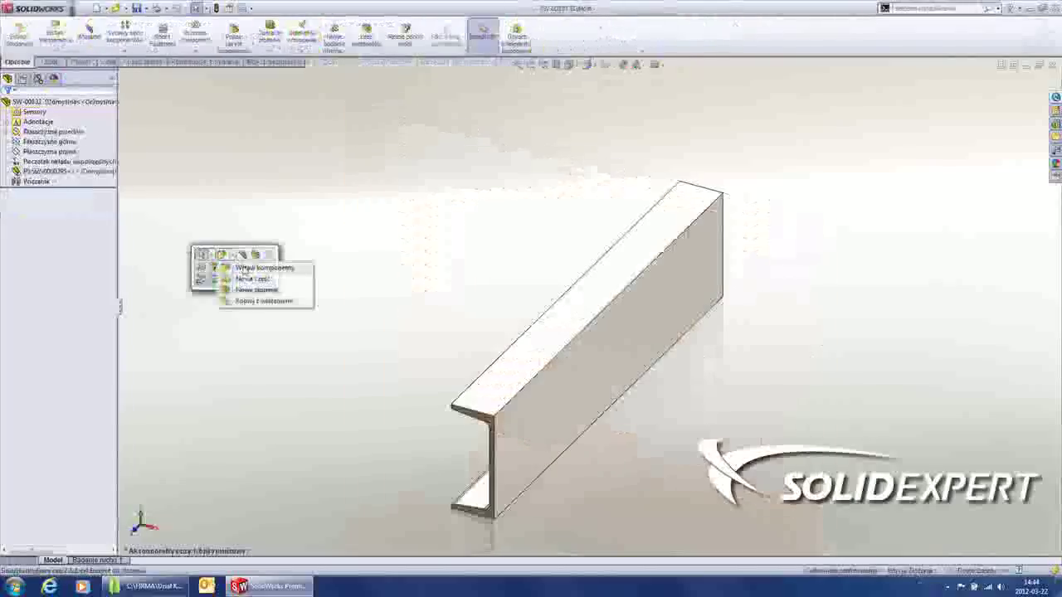
pyautogui.click(244, 271)
pyautogui.click(52, 243)
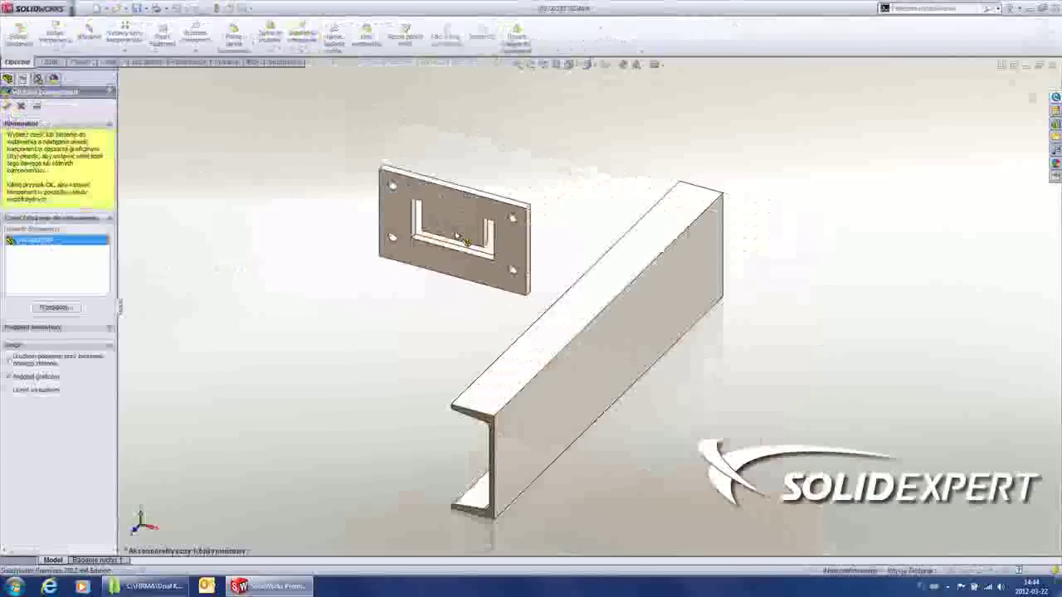
pyautogui.click(454, 236)
pyautogui.moveTo(426, 265); pyautogui.dragTo(515, 261, button='right')
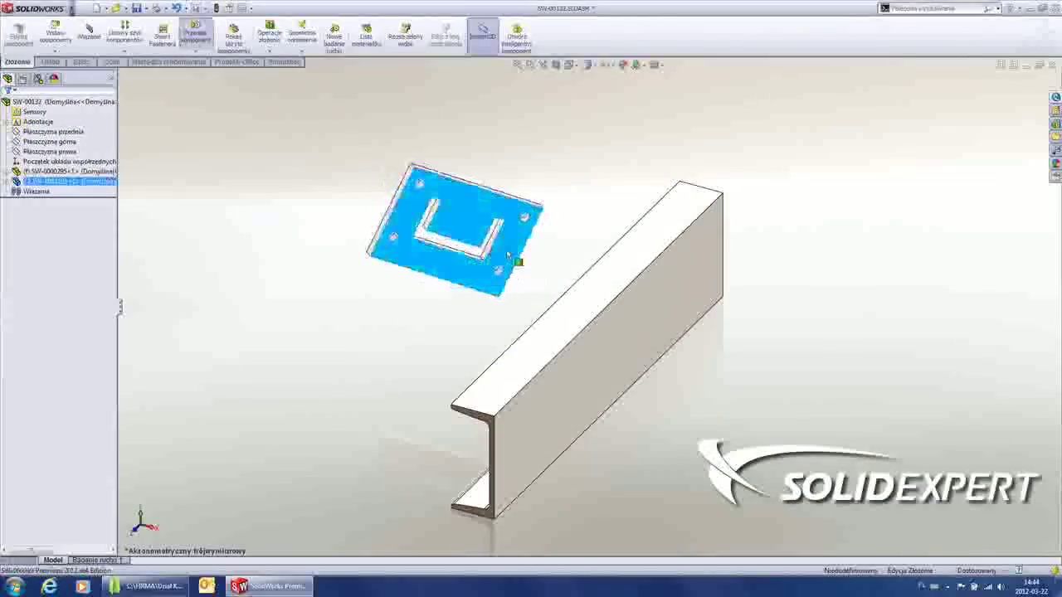
# Step: Add three coincident mates (two face pairs, bottom edge) fixing the plate upright on the beam flange
pyautogui.keyDown('ctrl'); pyautogui.click(592, 367); pyautogui.keyUp('ctrl')
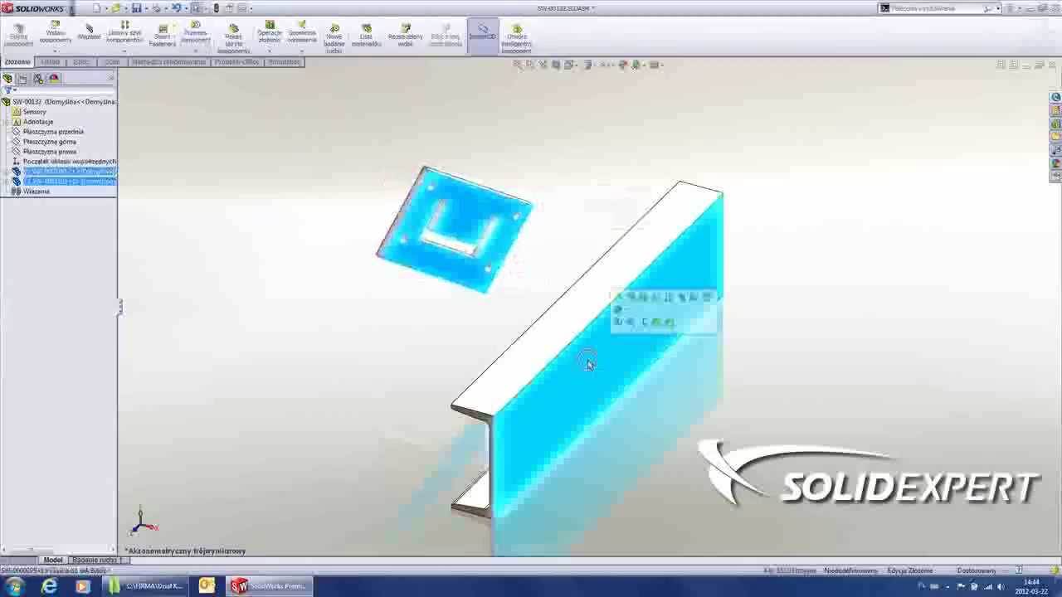
pyautogui.click(682, 299)
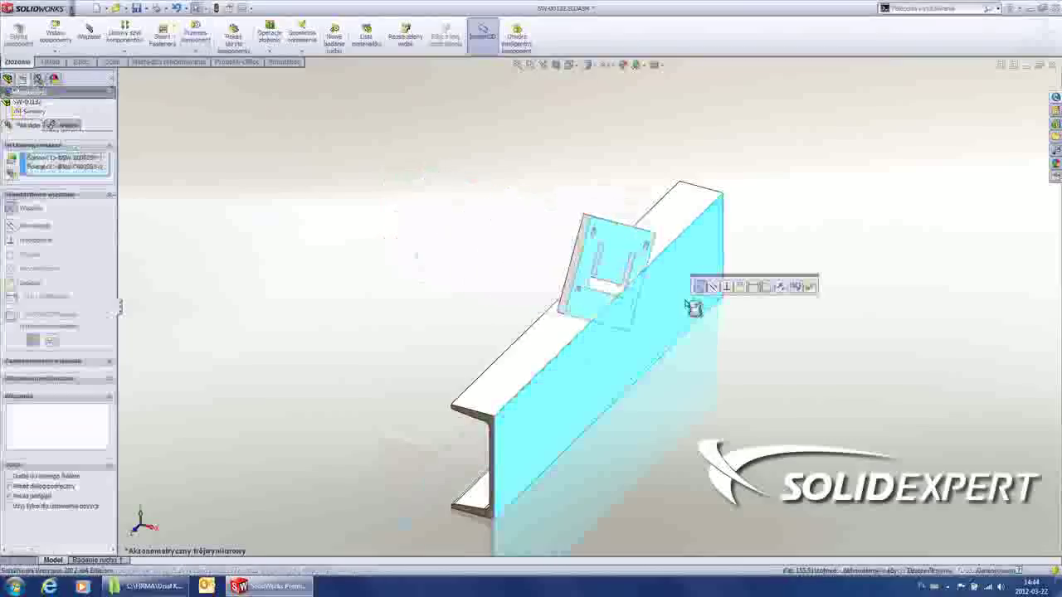
pyautogui.click(699, 286)
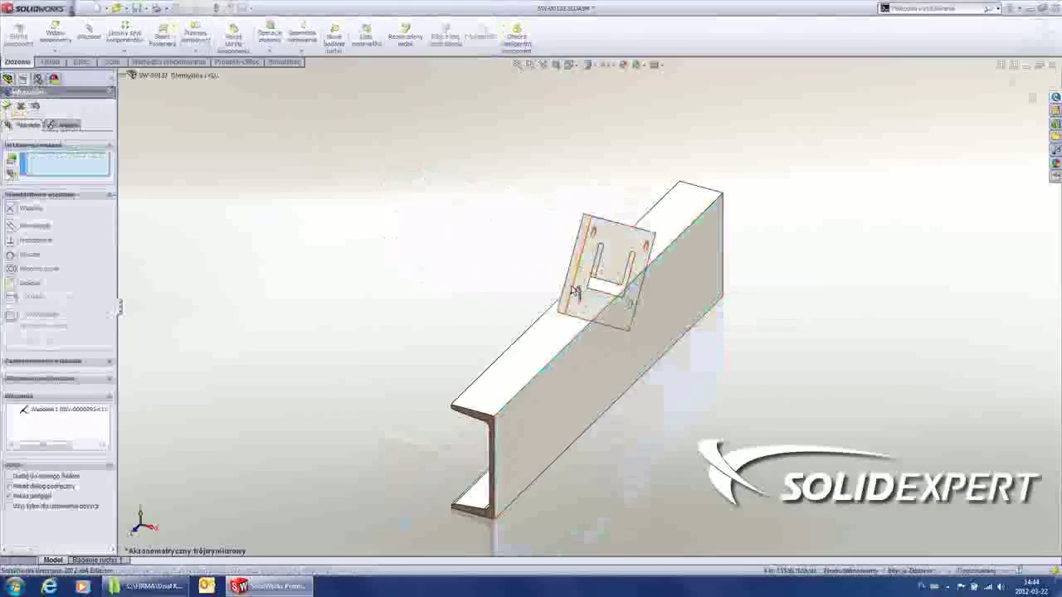
pyautogui.click(498, 429)
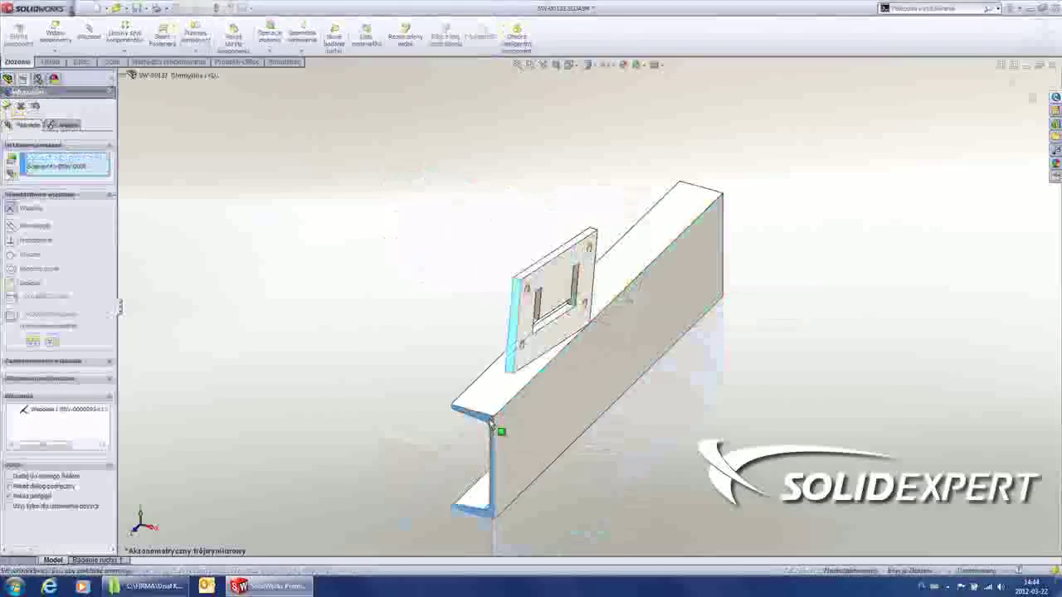
pyautogui.press('Return')
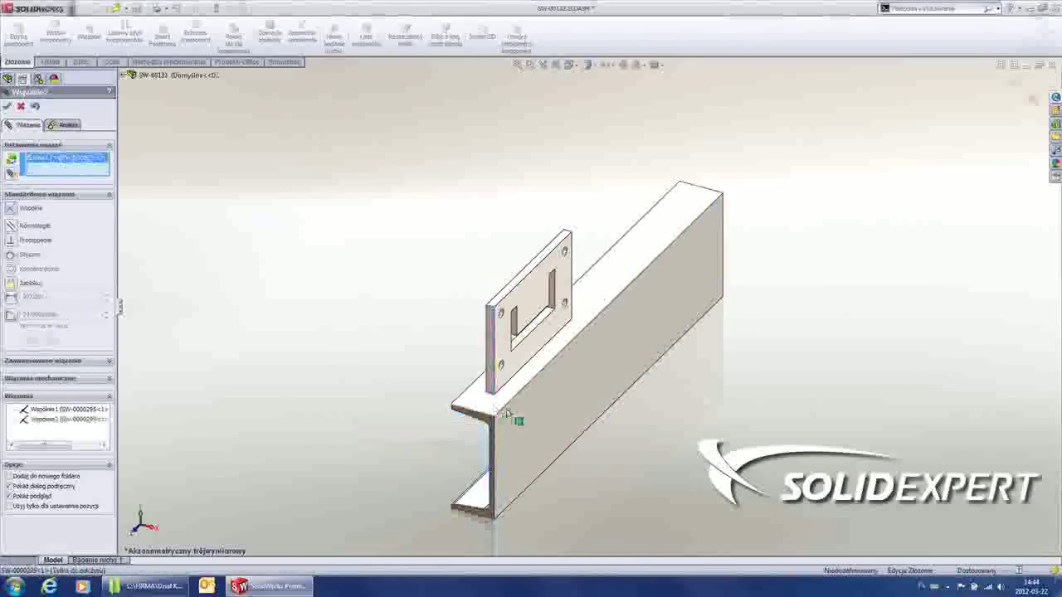
pyautogui.moveTo(619, 451); pyautogui.dragTo(563, 260, button='middle')
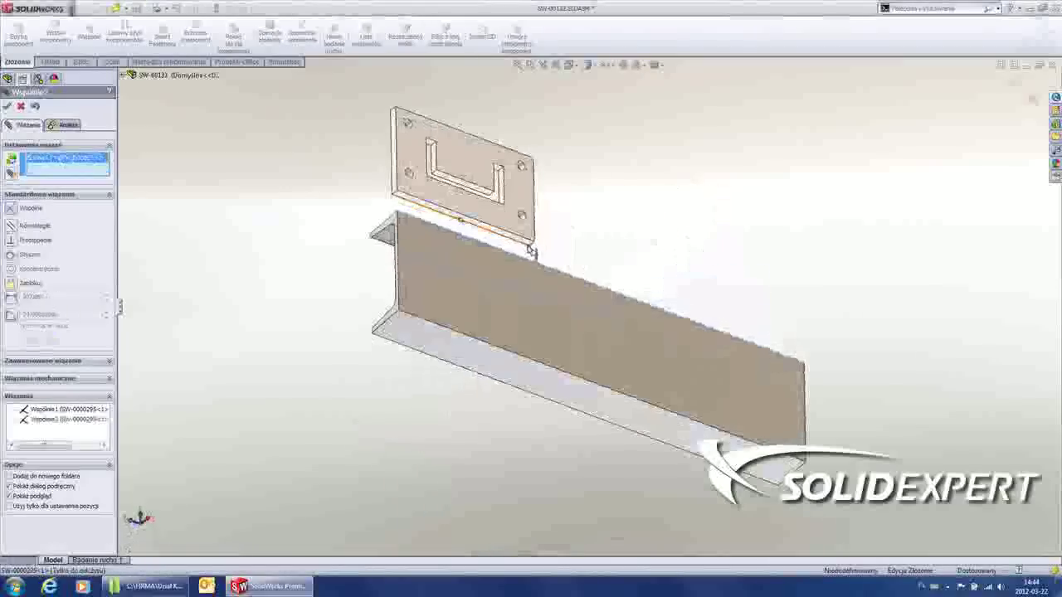
pyautogui.click(528, 246)
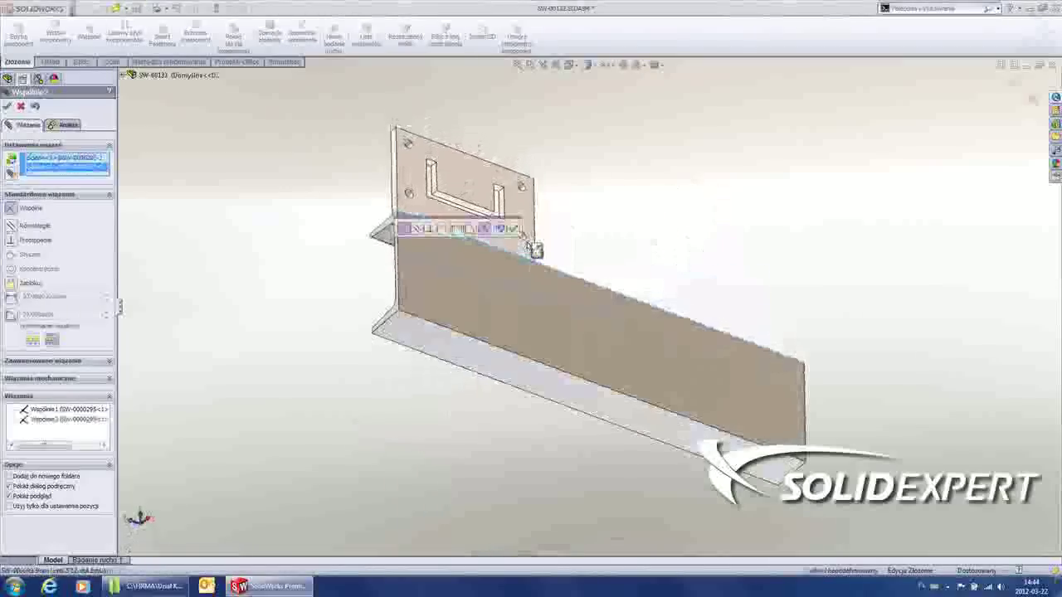
pyautogui.press('Return')
pyautogui.moveTo(667, 254); pyautogui.dragTo(701, 220, button='right')
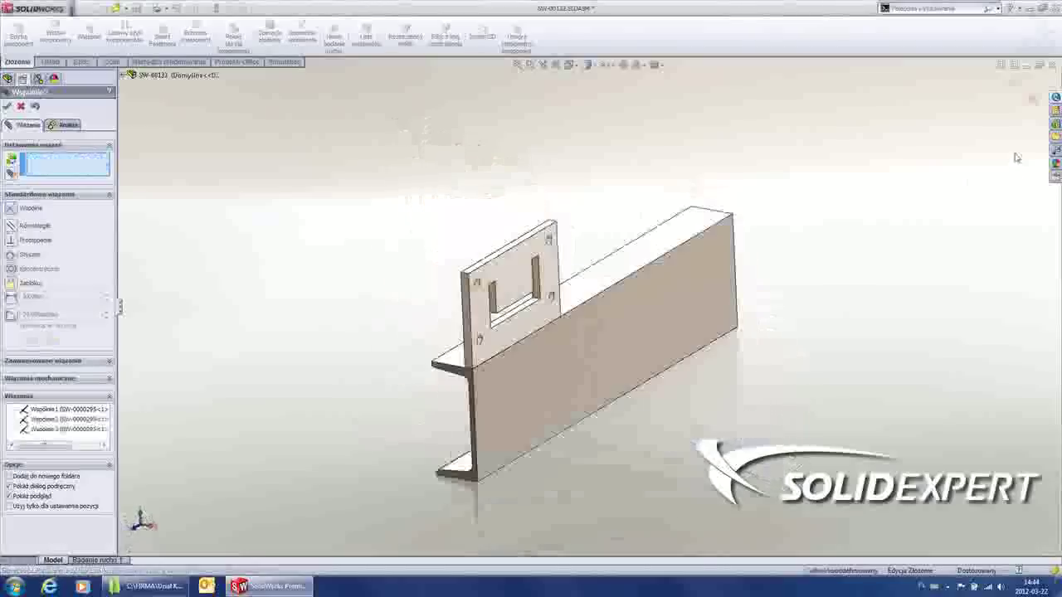
pyautogui.click(1020, 93)
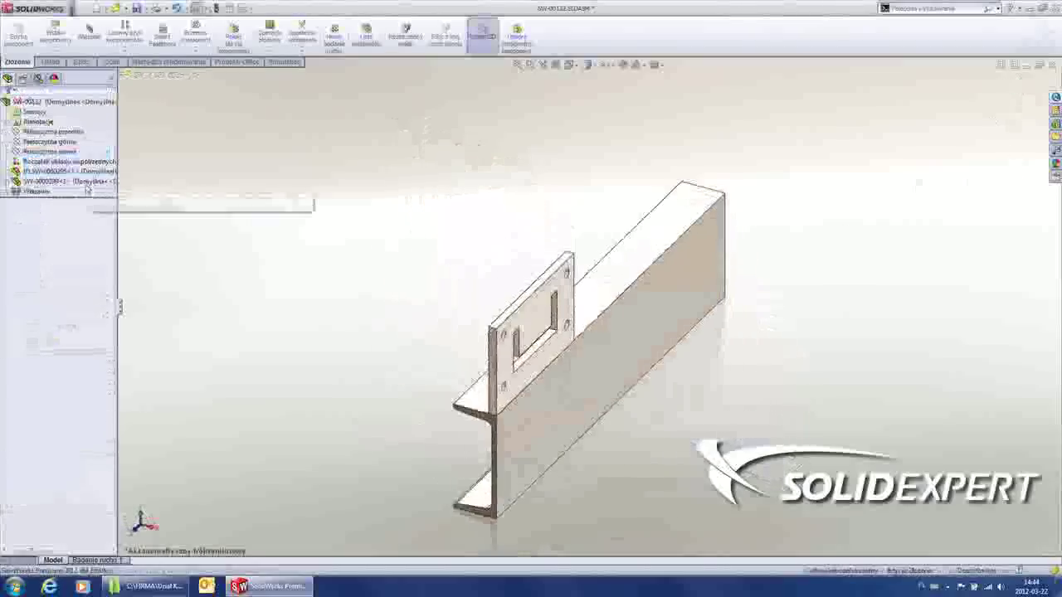
# Step: Mirror the plate about Front Plane, creating Lustro komponentu1 at the beam's far end
pyautogui.click(84, 183)
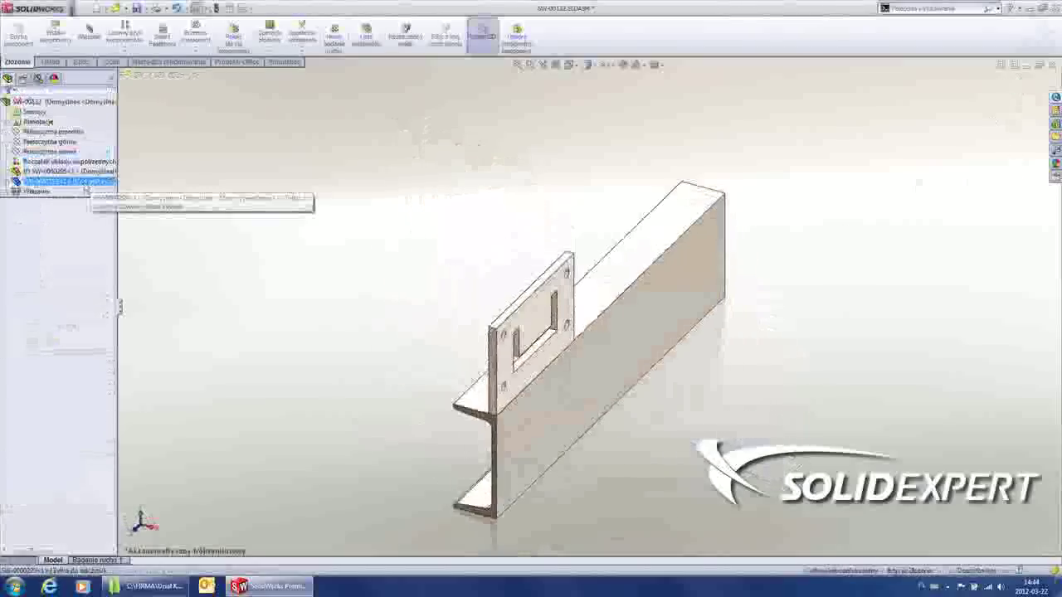
pyautogui.keyDown('ctrl'); pyautogui.click(50, 132); pyautogui.keyUp('ctrl')
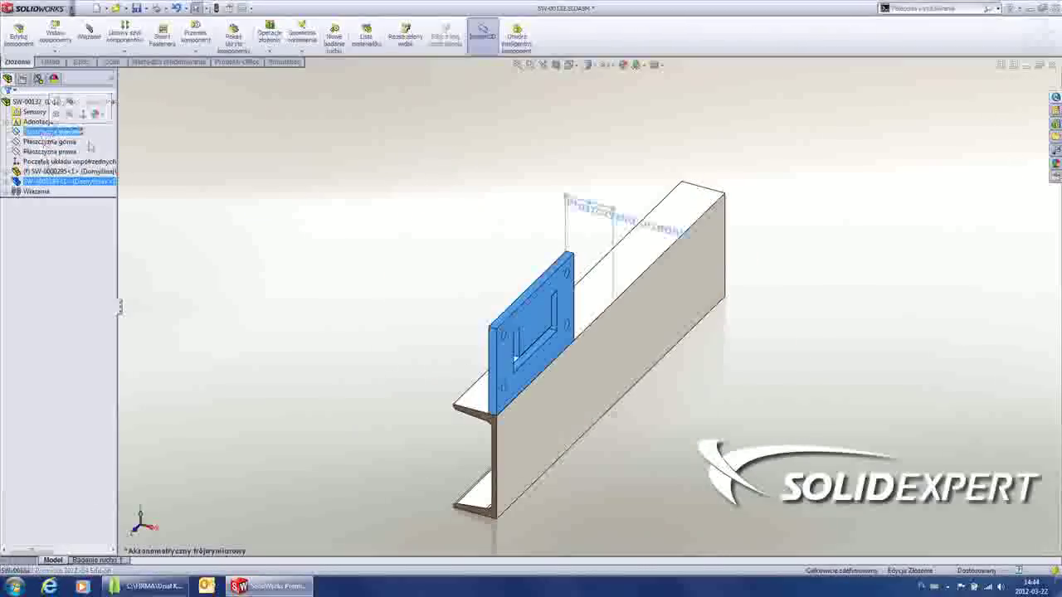
pyautogui.press('s')
pyautogui.click(246, 200)
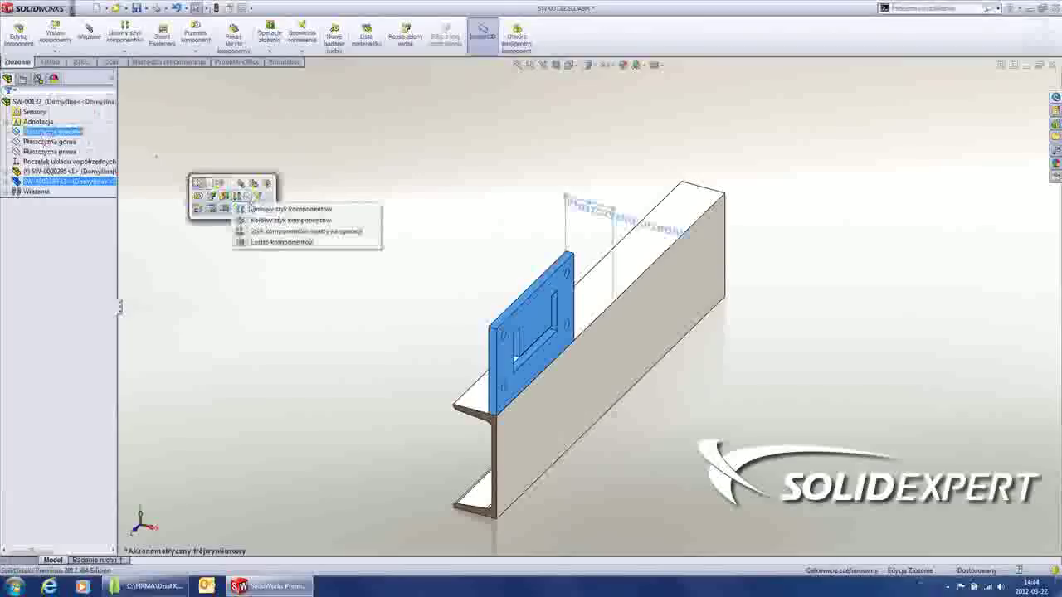
pyautogui.click(265, 243)
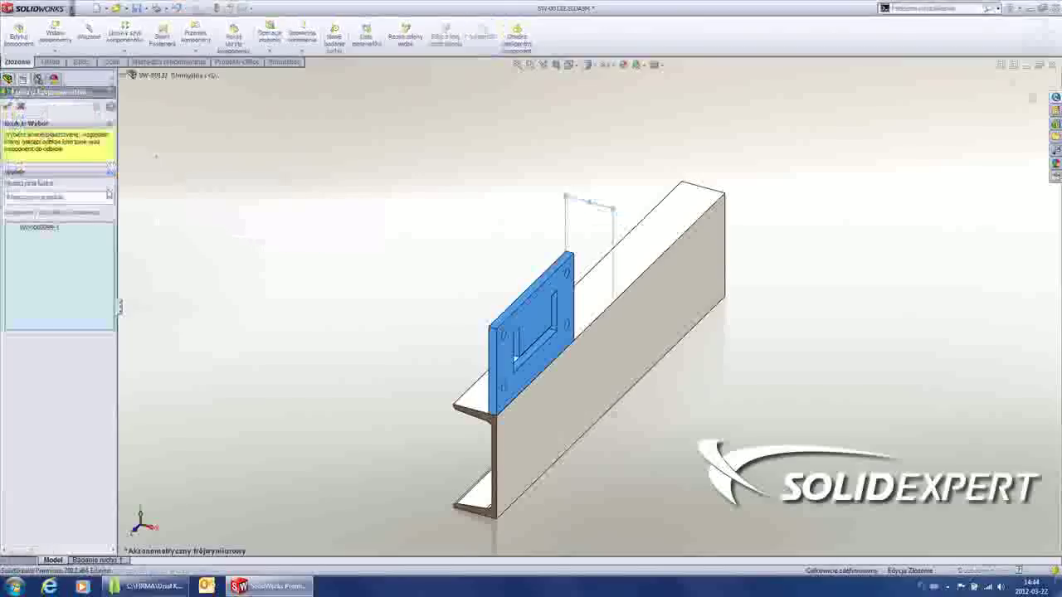
pyautogui.click(7, 107)
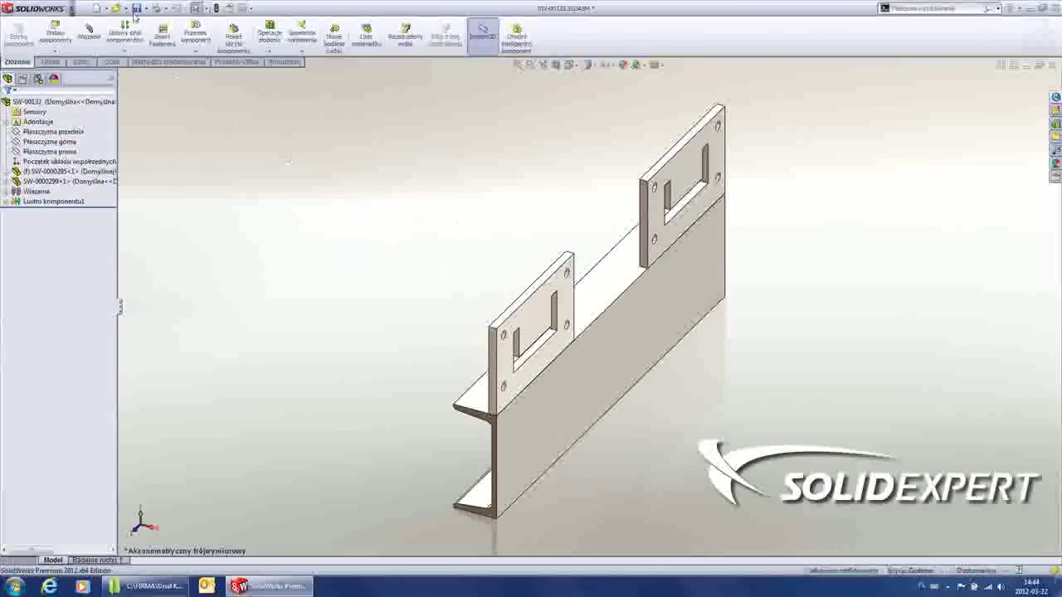
# Step: Save the channel beam assembly and start checking SW-00132 and its plate parts into the vault
pyautogui.click(137, 10)
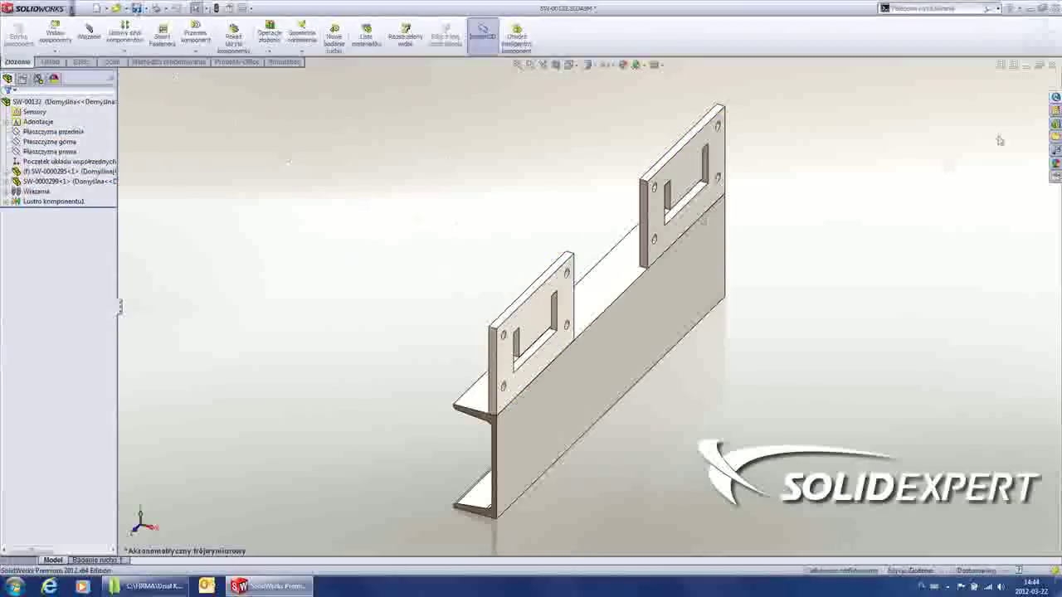
pyautogui.click(1055, 111)
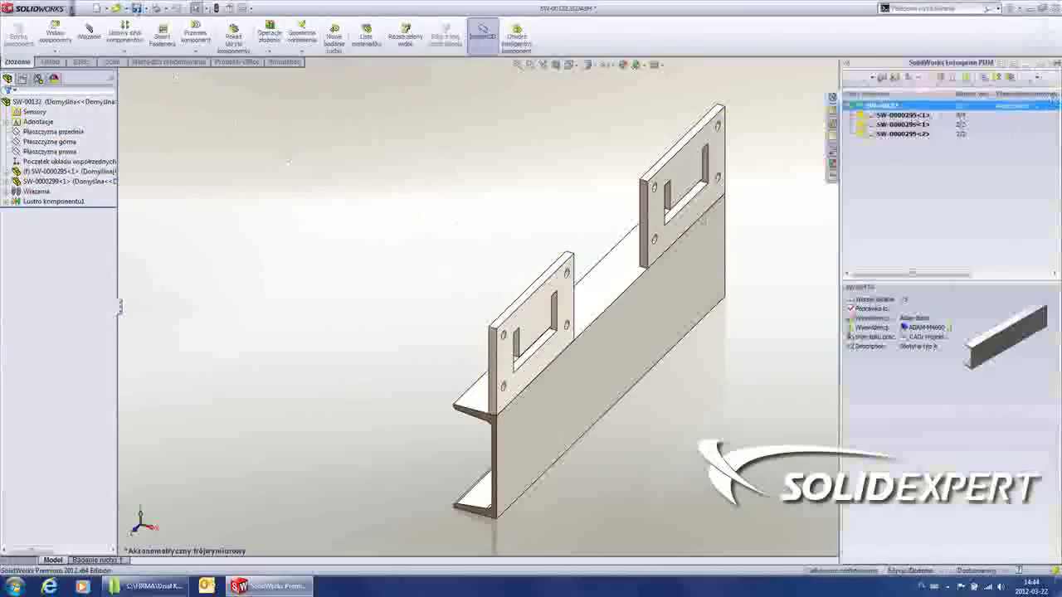
pyautogui.click(902, 115)
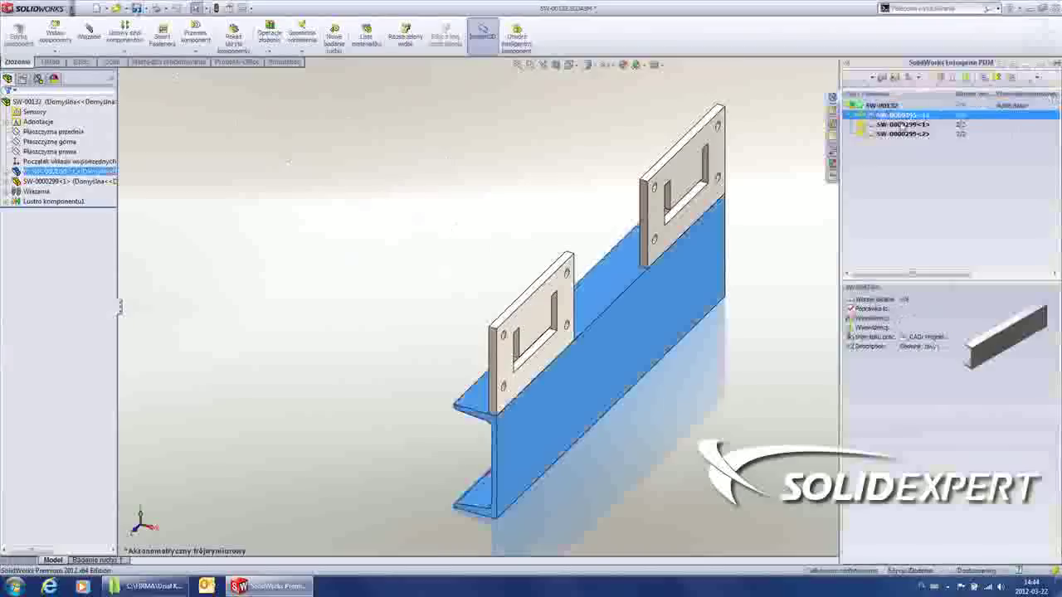
pyautogui.click(902, 124)
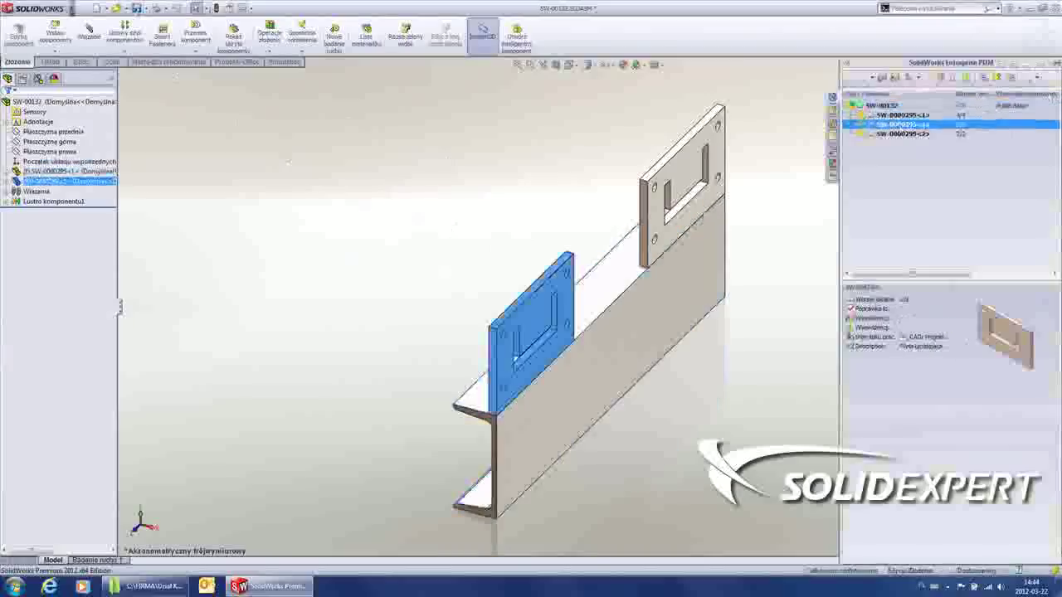
pyautogui.click(899, 136)
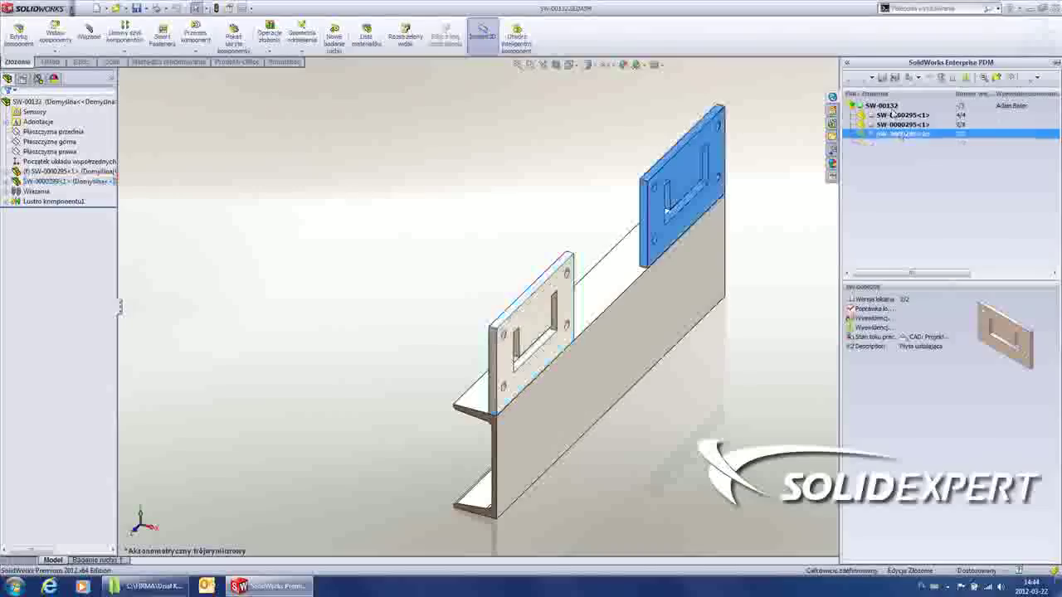
pyautogui.click(891, 107)
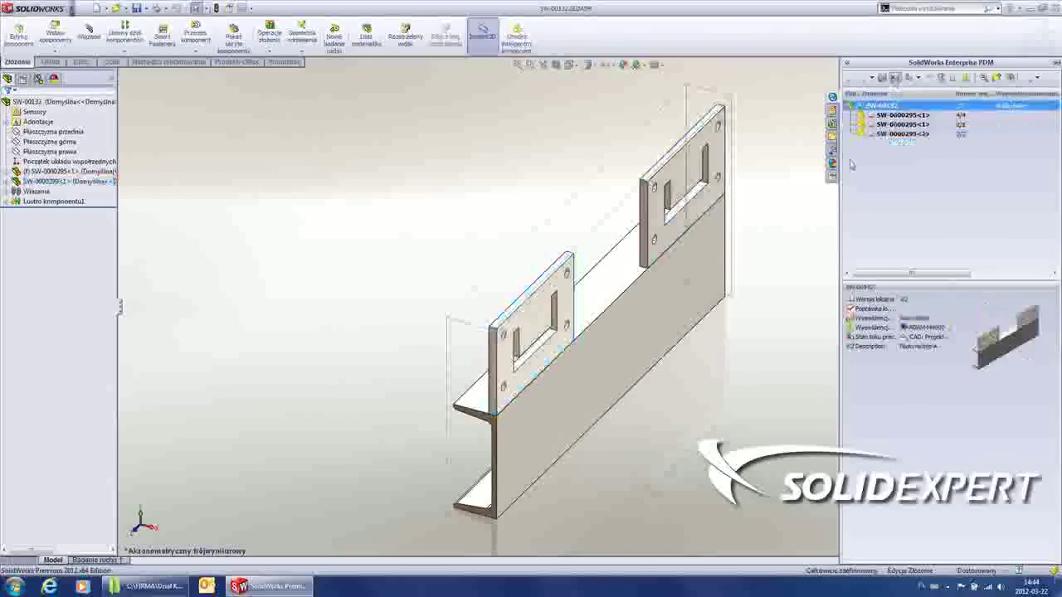
pyautogui.click(894, 77)
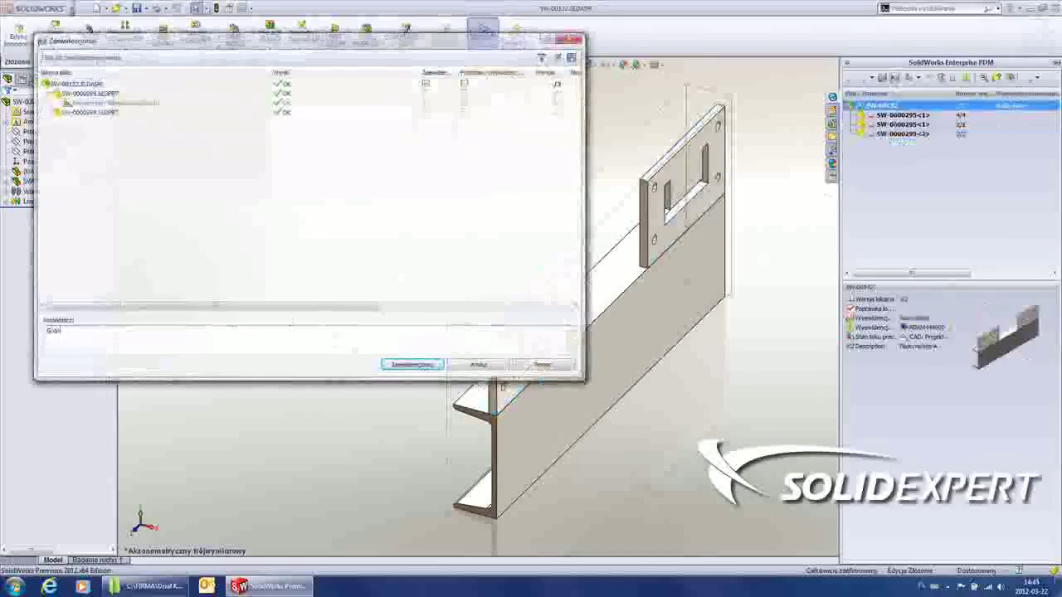
# Step: Check SW-00132 and its parts into the vault, close the plate, and switch to the vault's Explorer window
pyautogui.click(413, 366)
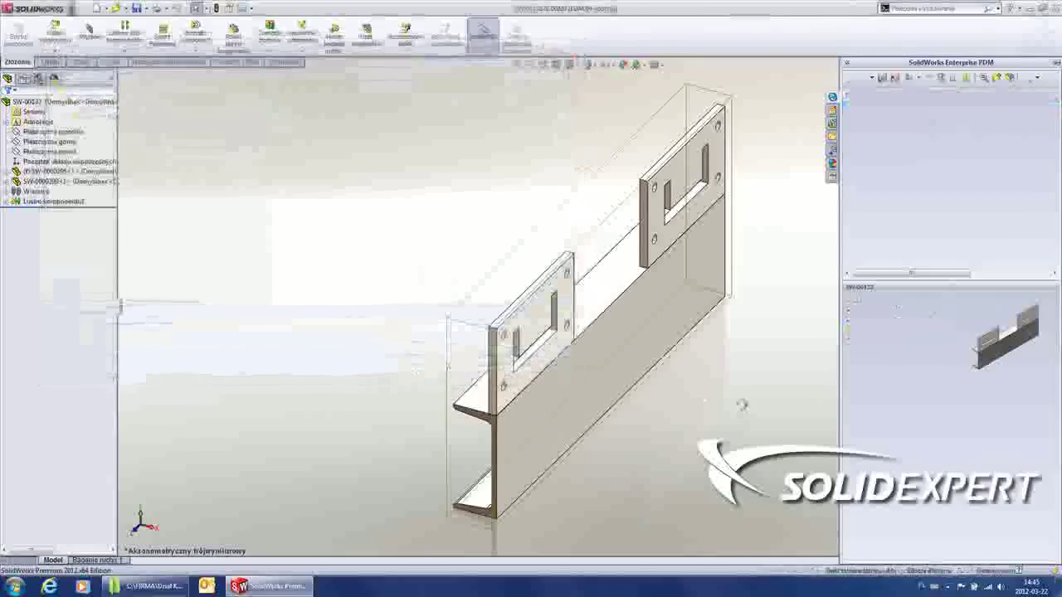
pyautogui.click(744, 409)
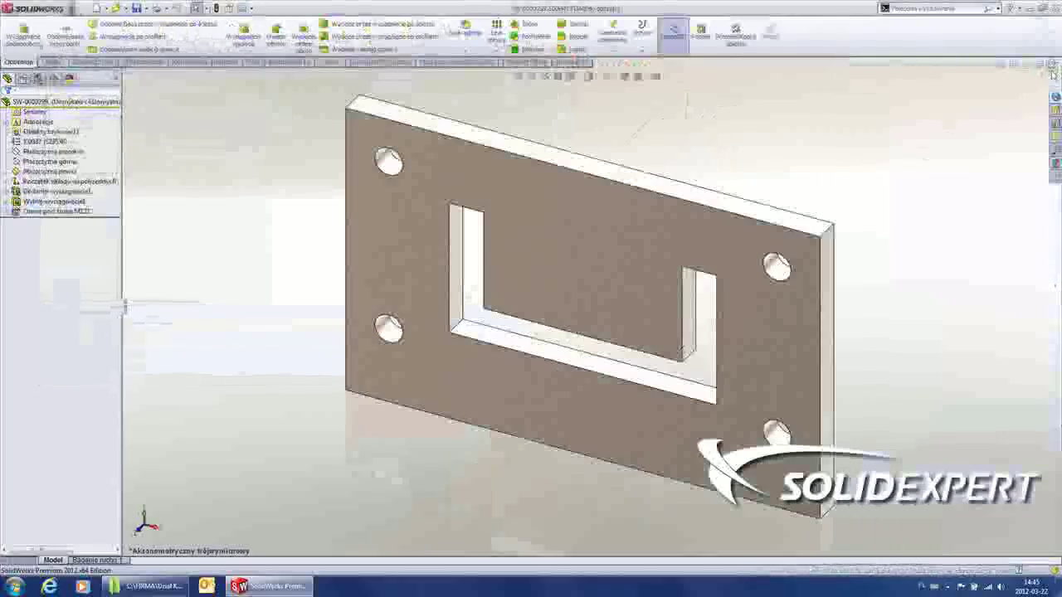
pyautogui.hotkey('ctrl', 'w')
pyautogui.click(157, 586)
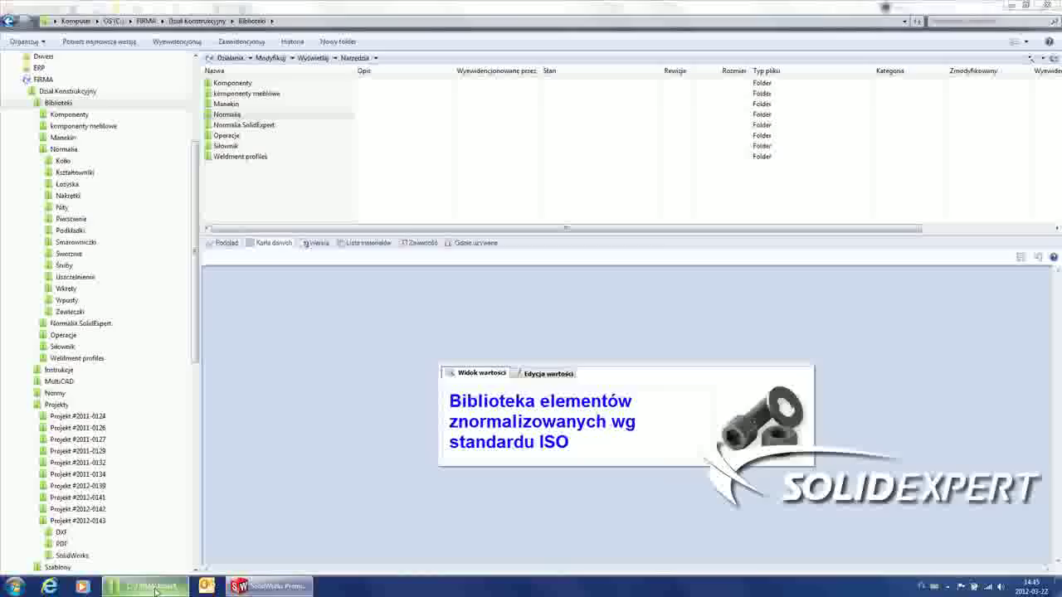
# Step: In Projekt #2012-0143's SolidWorks folder, review each file's data card and preview SW-00132 in 3D
pyautogui.click(72, 556)
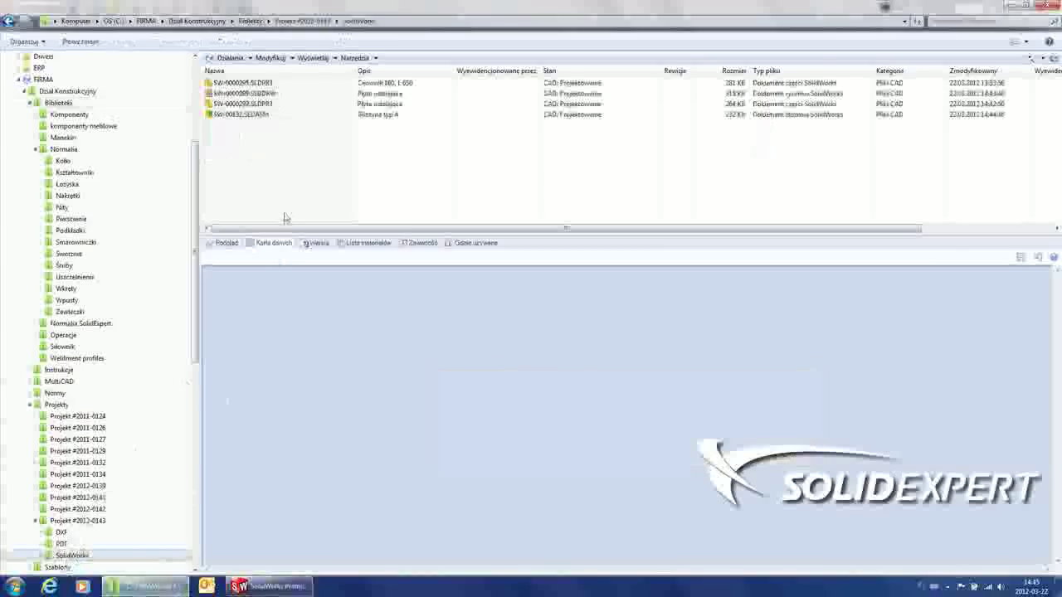
pyautogui.click(253, 83)
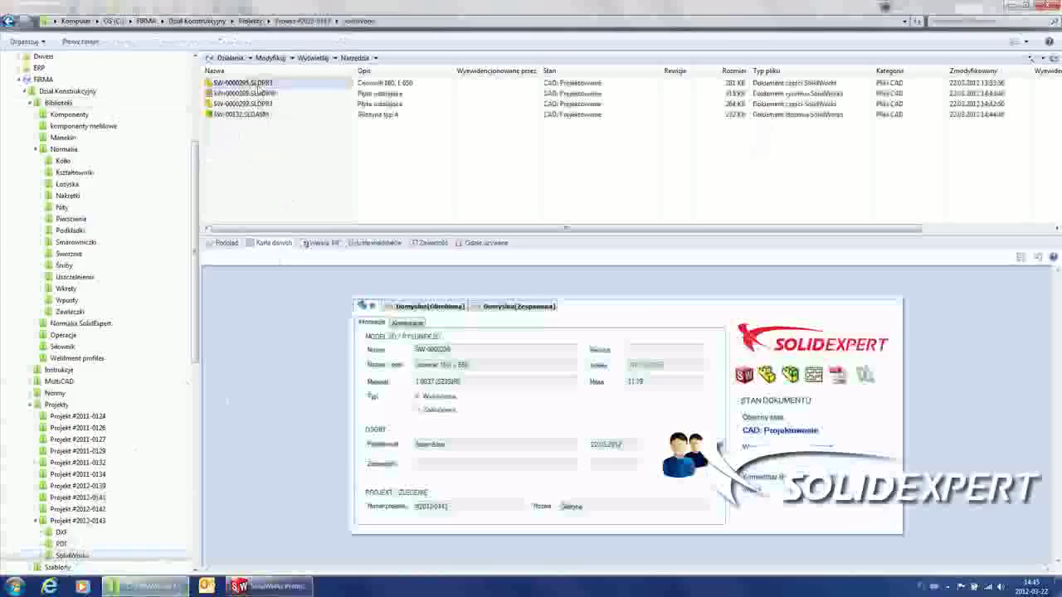
pyautogui.click(258, 93)
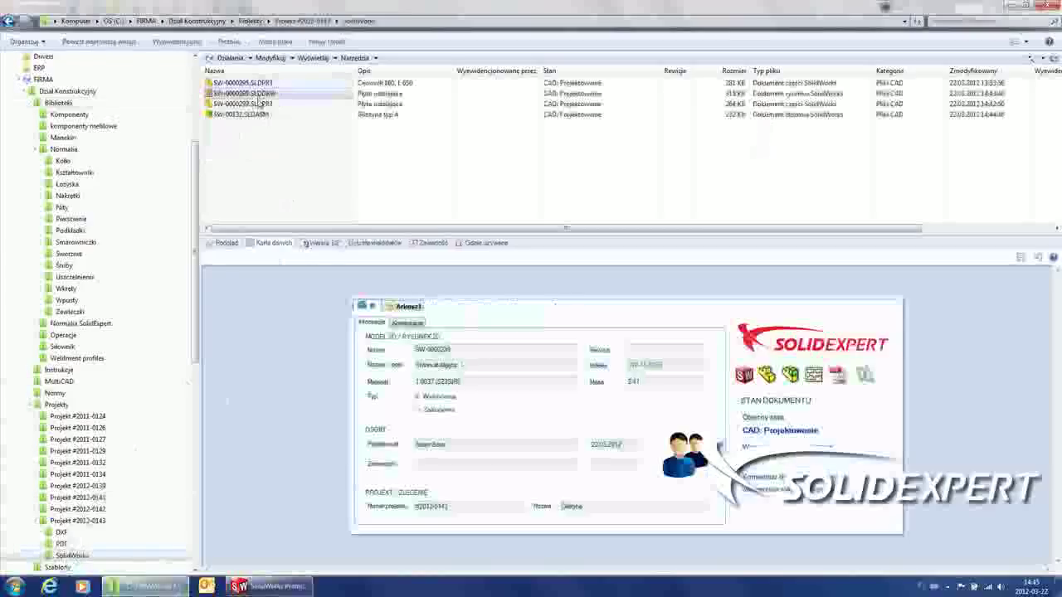
pyautogui.click(258, 103)
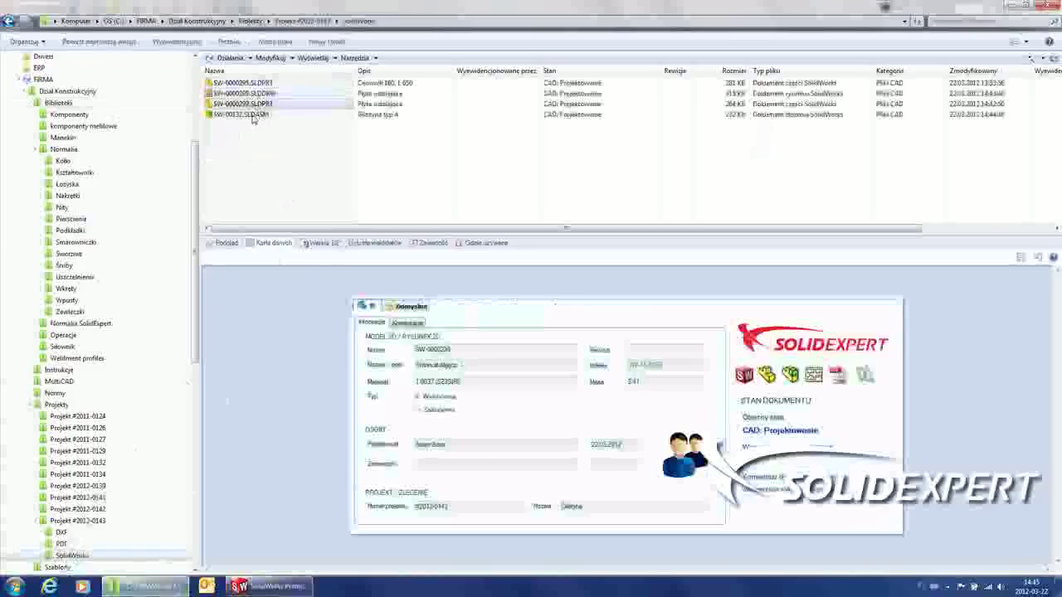
pyautogui.click(254, 116)
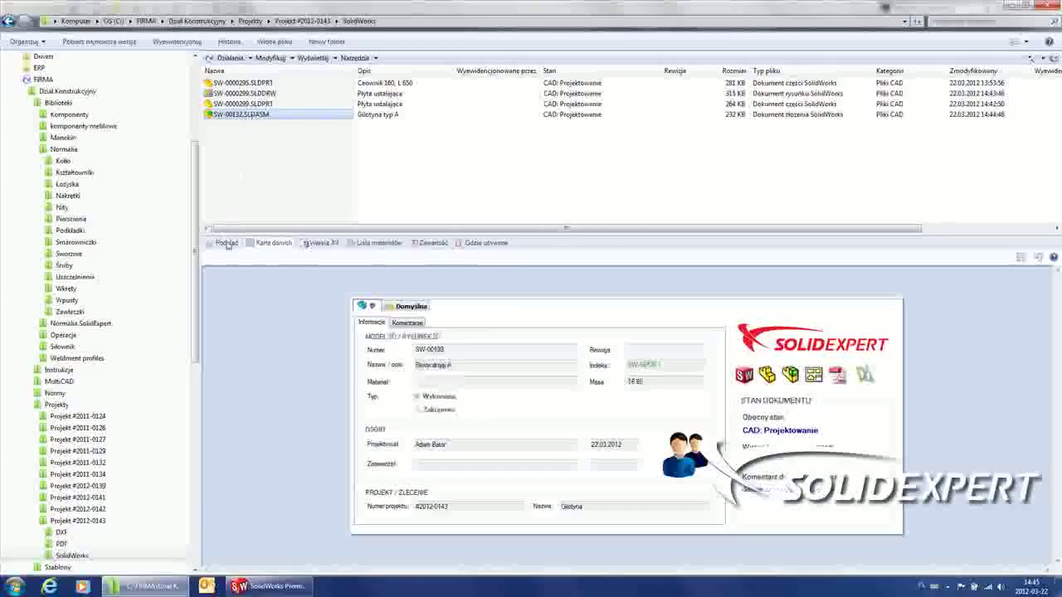
pyautogui.click(227, 243)
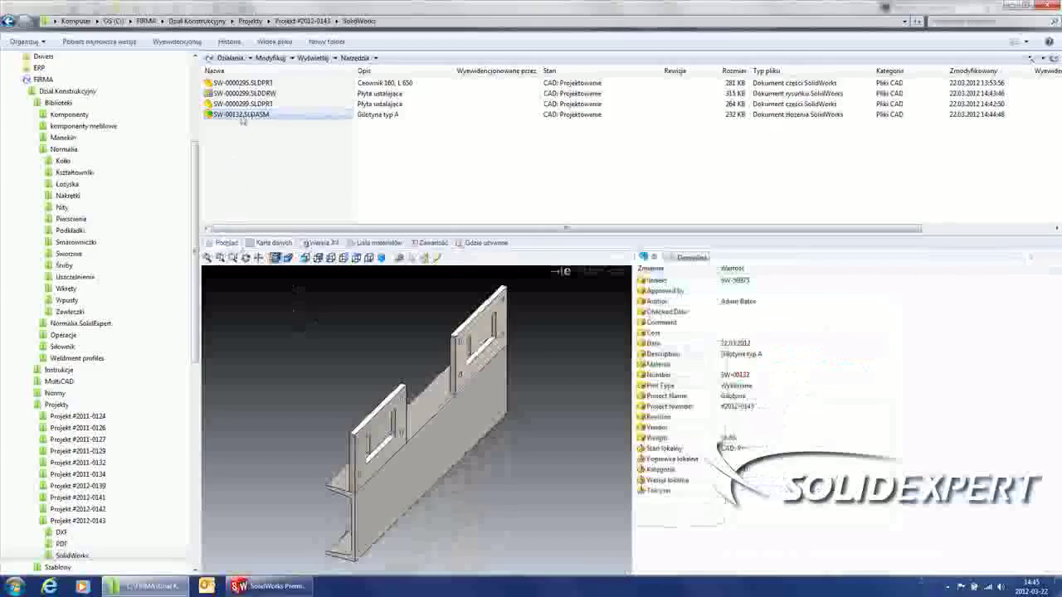
# Step: Preview the plate part and its 2D drawing, zooming in on the drawing
pyautogui.click(246, 106)
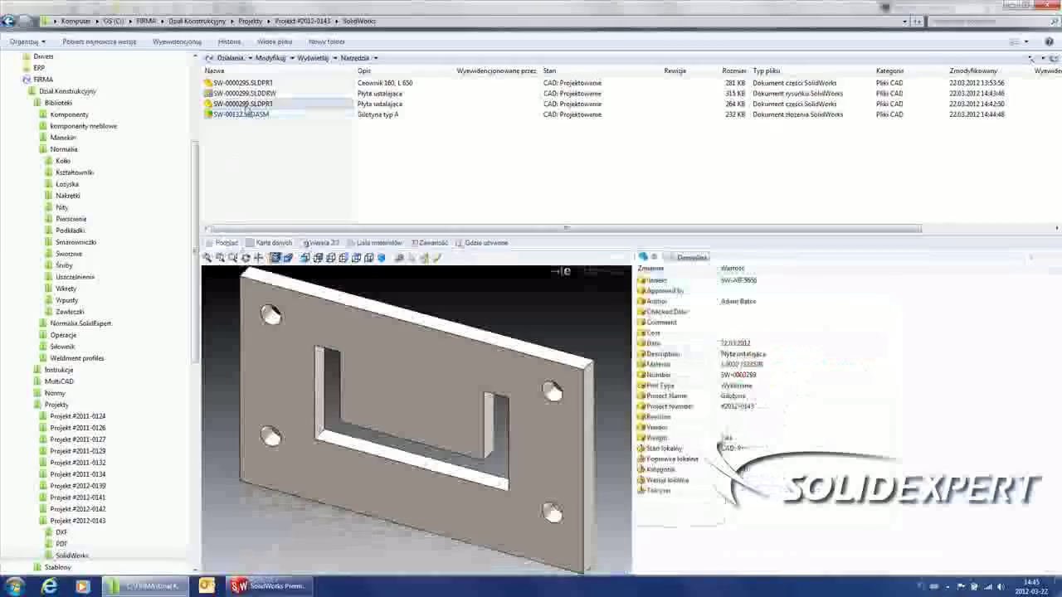
pyautogui.click(246, 95)
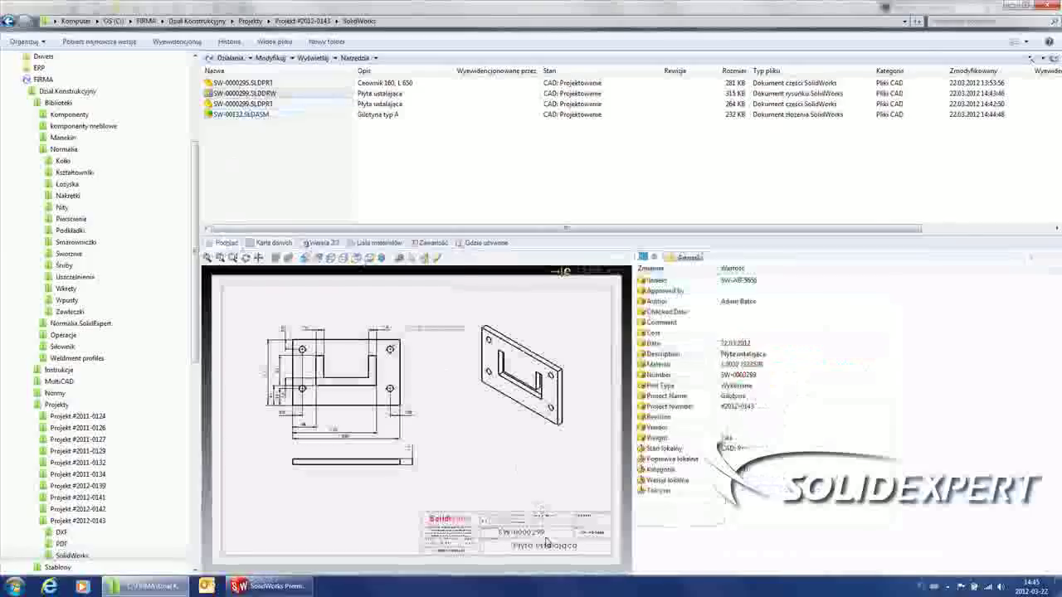
pyautogui.scroll(3, 541, 509)
pyautogui.scroll(-3, 374, 362)
pyautogui.scroll(-3, 373, 363)
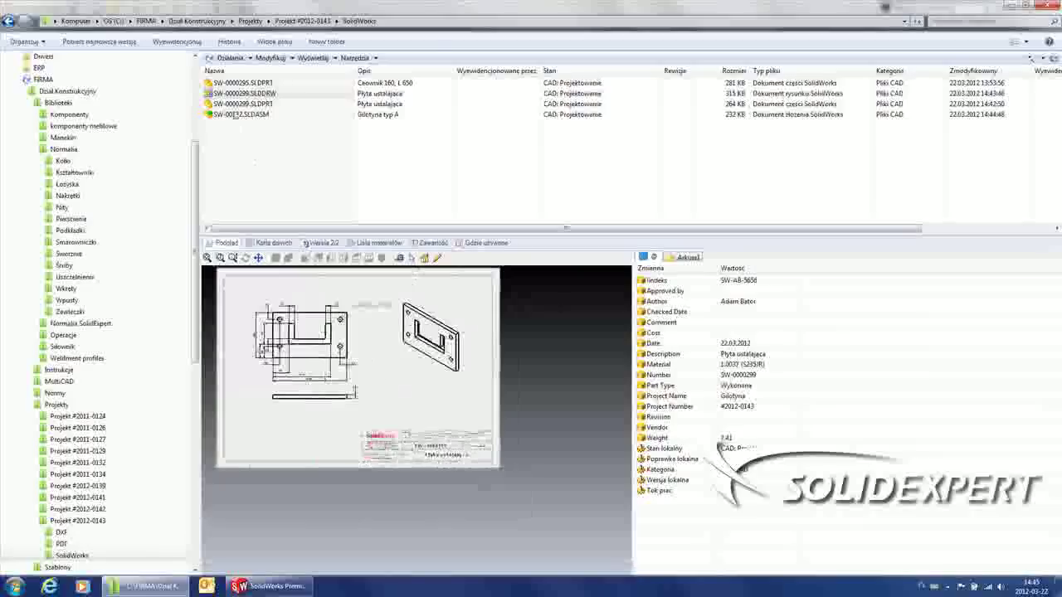
# Step: Measure the plate's 134 mm slot edge in the preview, then show its data card
pyautogui.click(238, 105)
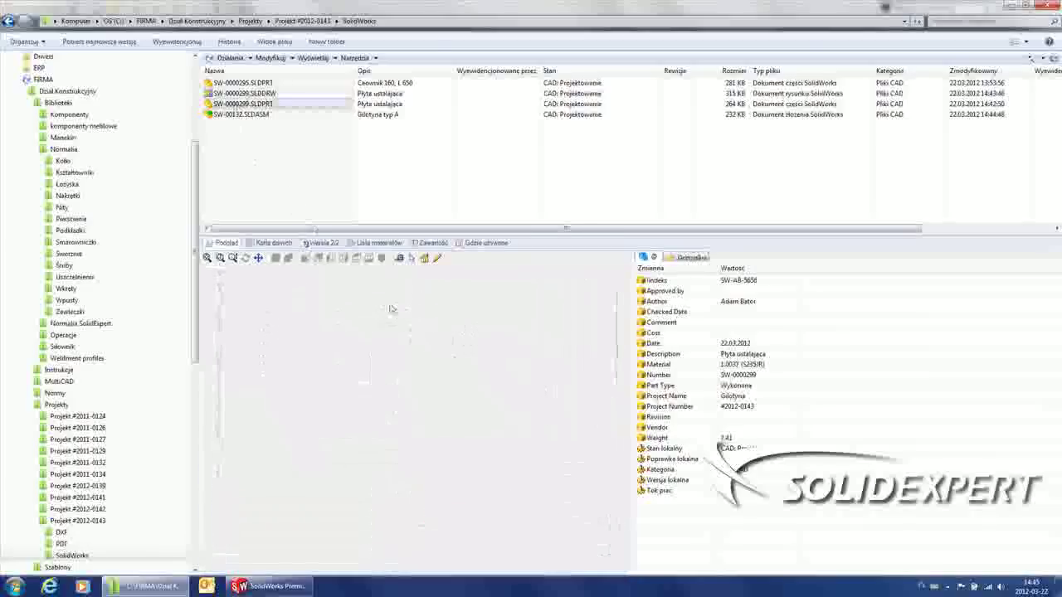
pyautogui.click(399, 258)
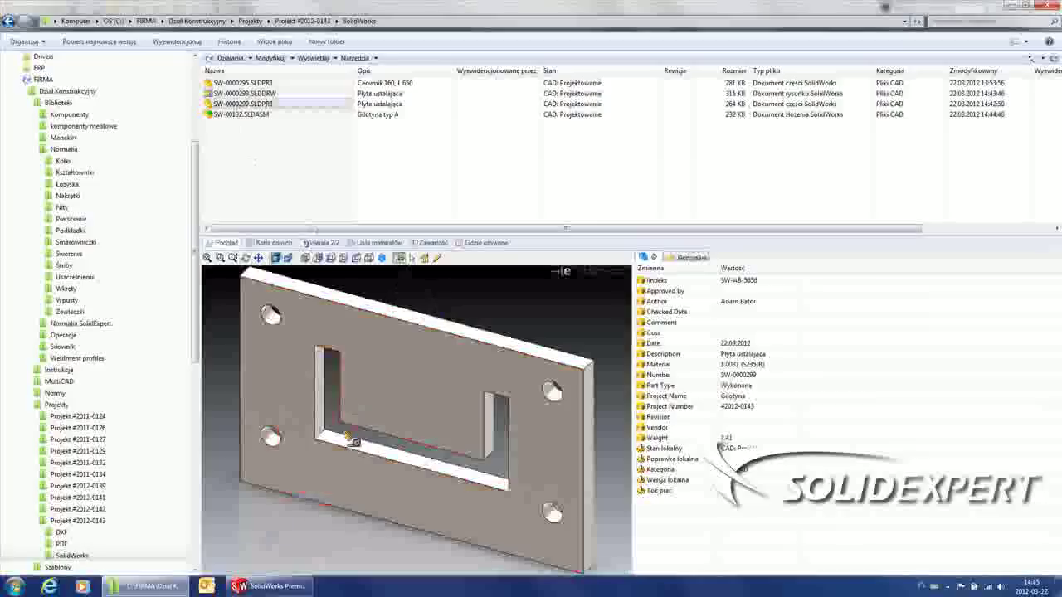
pyautogui.click(352, 458)
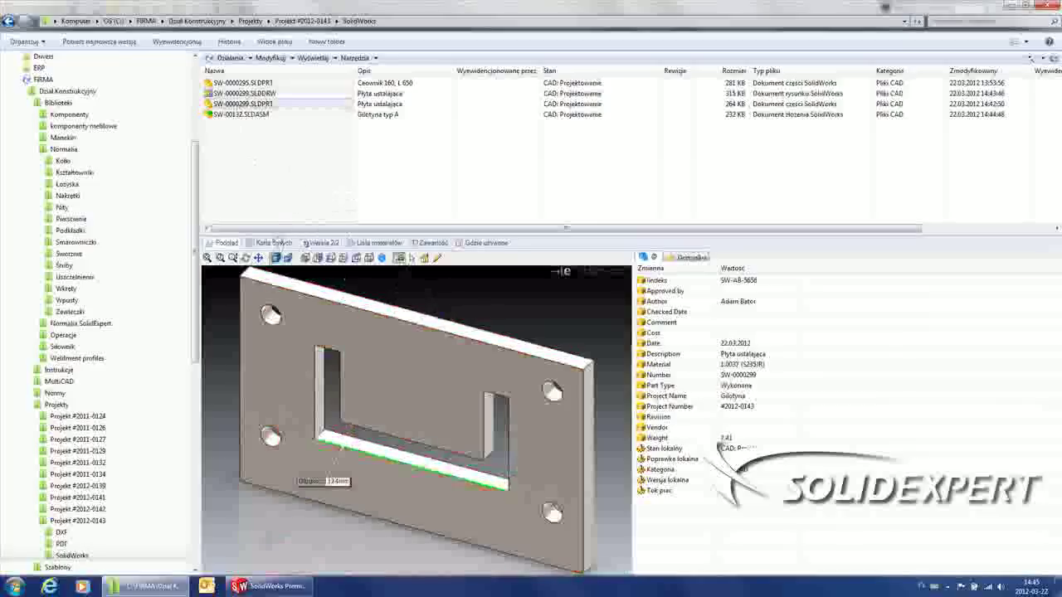
pyautogui.click(274, 242)
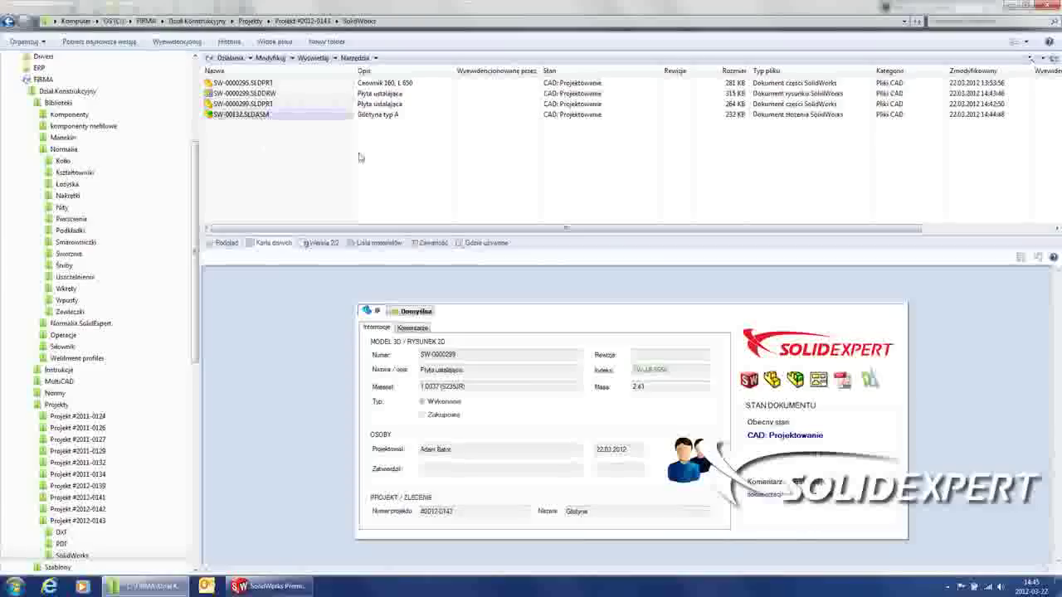
# Step: Review the assembly's bill of materials (2 plates), its contents and the plate's where-used, then select SW-00132.SLDASM
pyautogui.click(375, 244)
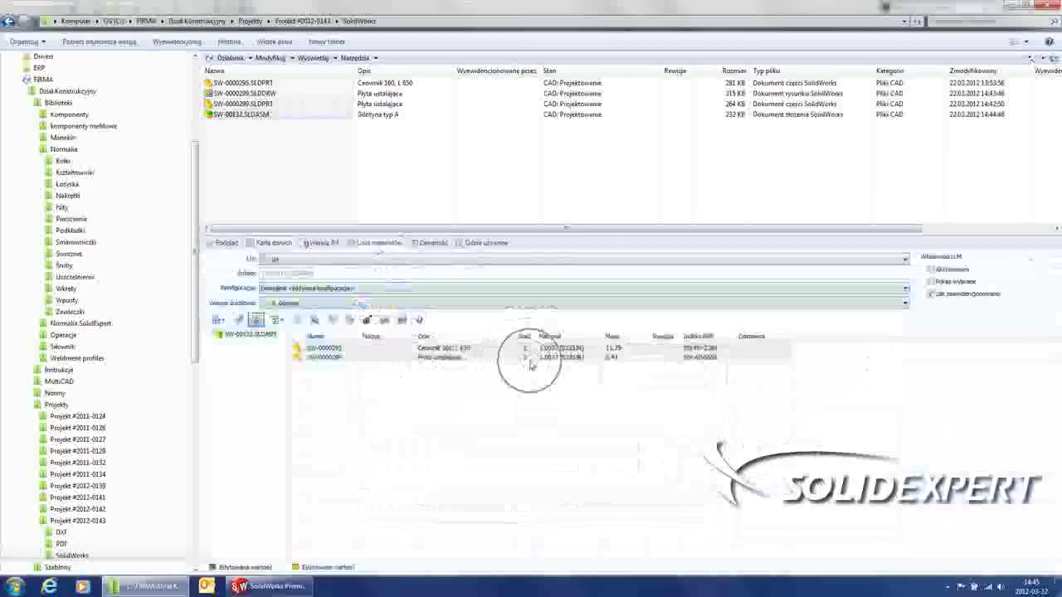
pyautogui.click(529, 362)
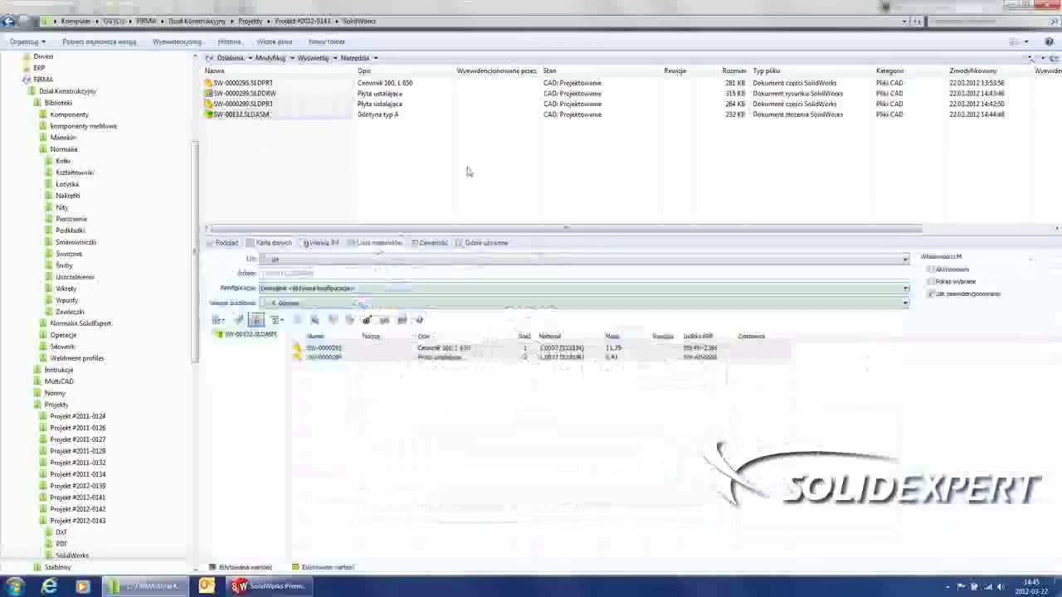
pyautogui.click(440, 242)
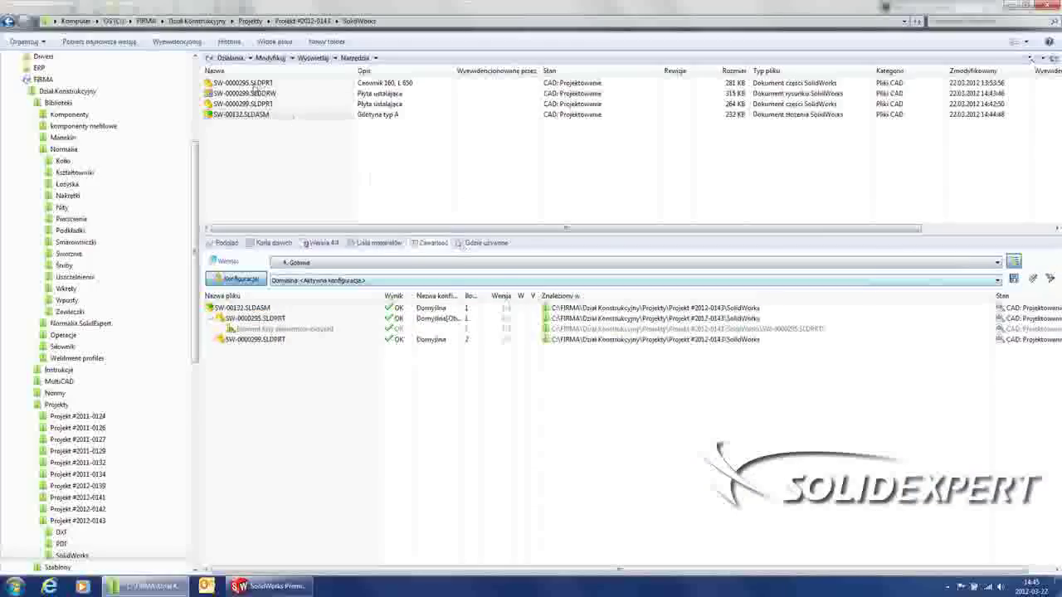
pyautogui.click(485, 243)
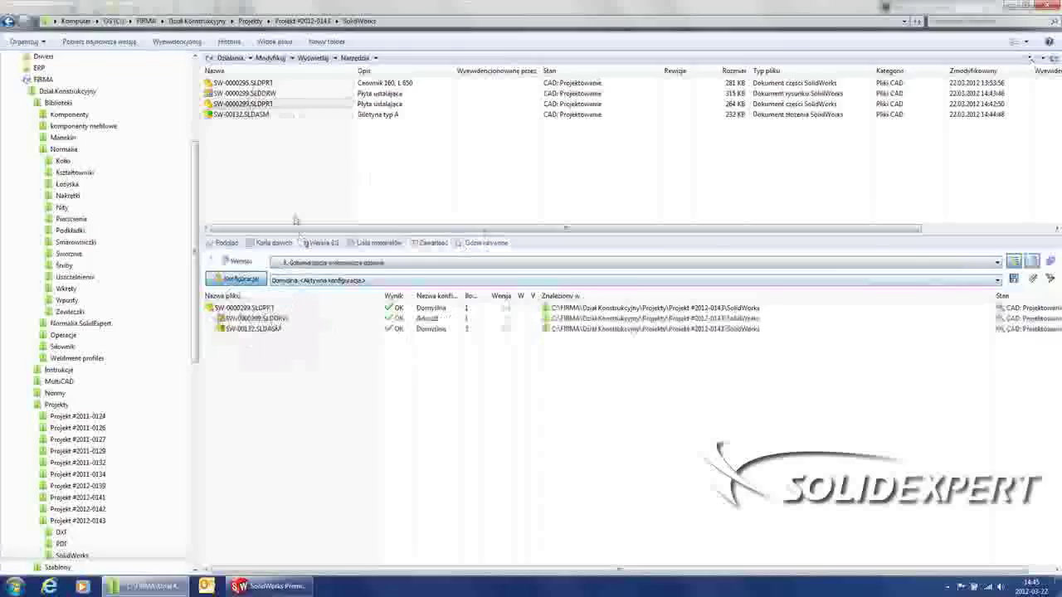
pyautogui.click(245, 116)
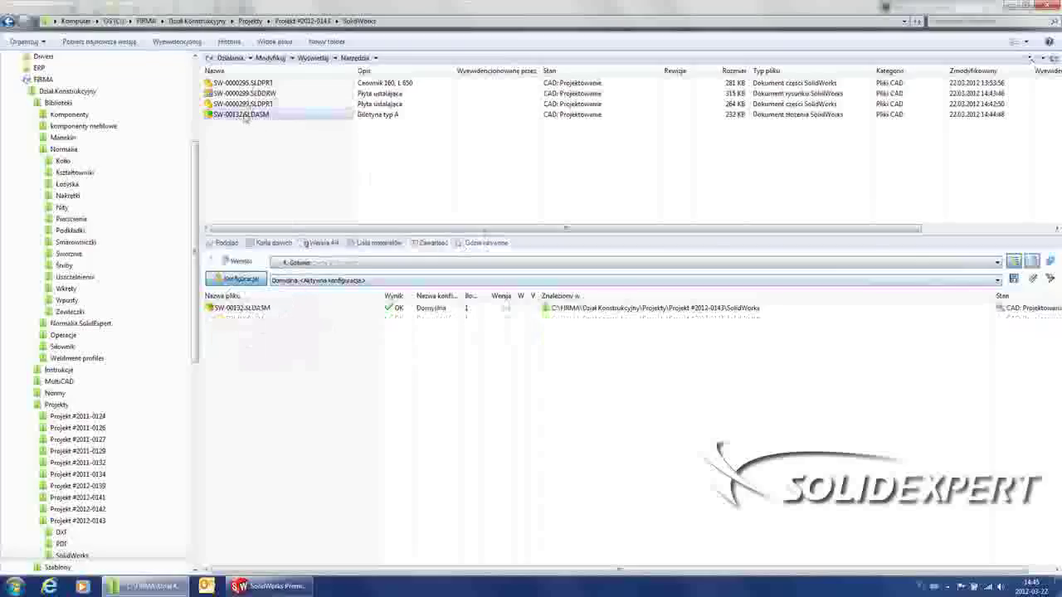
# Step: Show SW-00132's data card and bring up its state-change menu
pyautogui.click(274, 242)
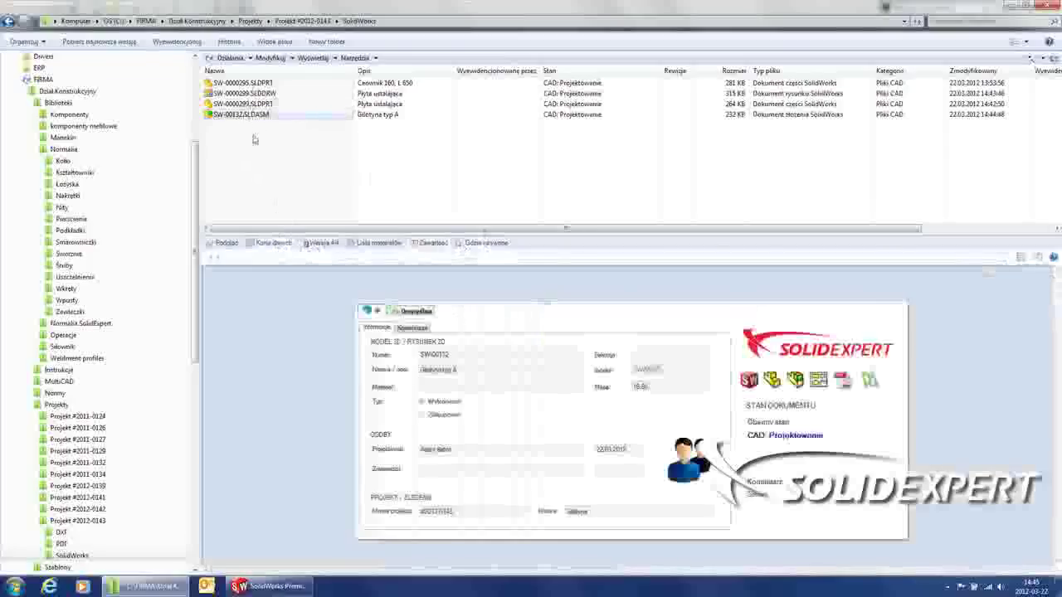
pyautogui.rightClick(254, 120)
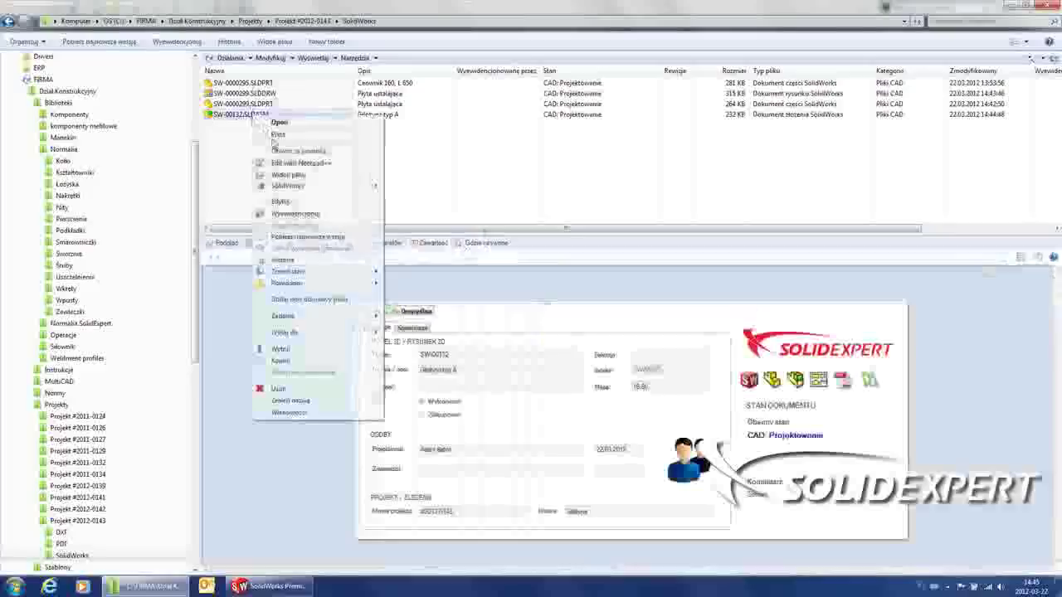